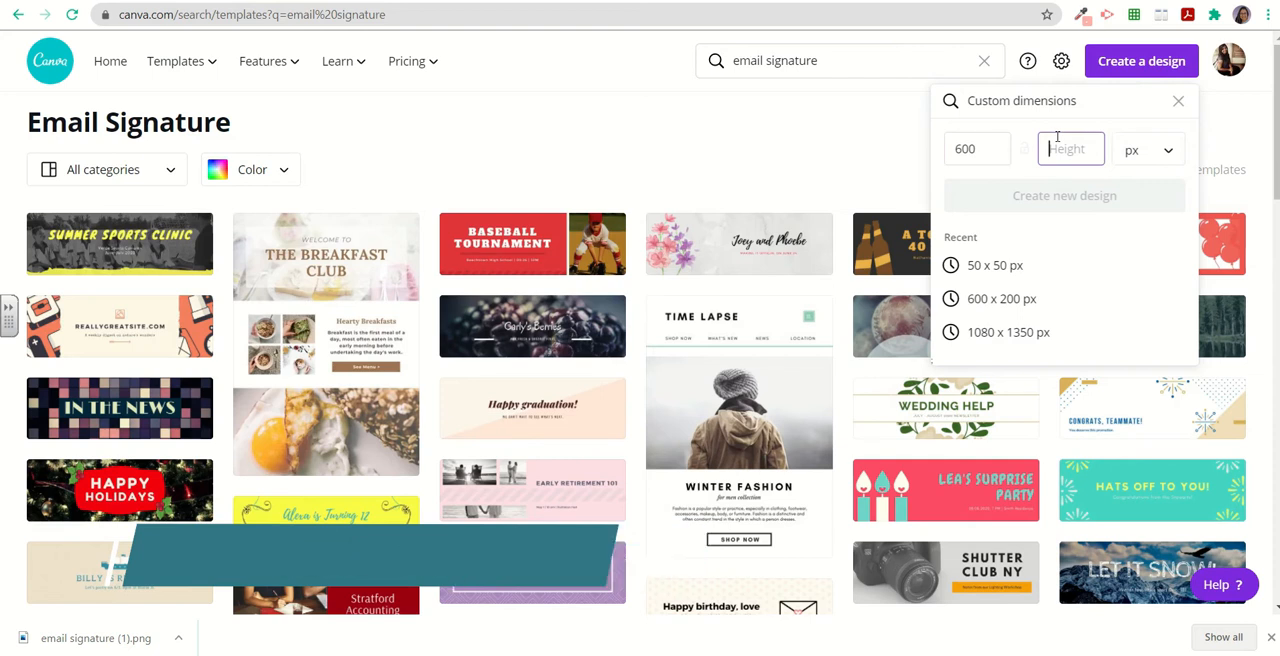
# Create a new custom design of 600 x 200 px and collapse the side panel.
pyautogui.click(1075, 205)
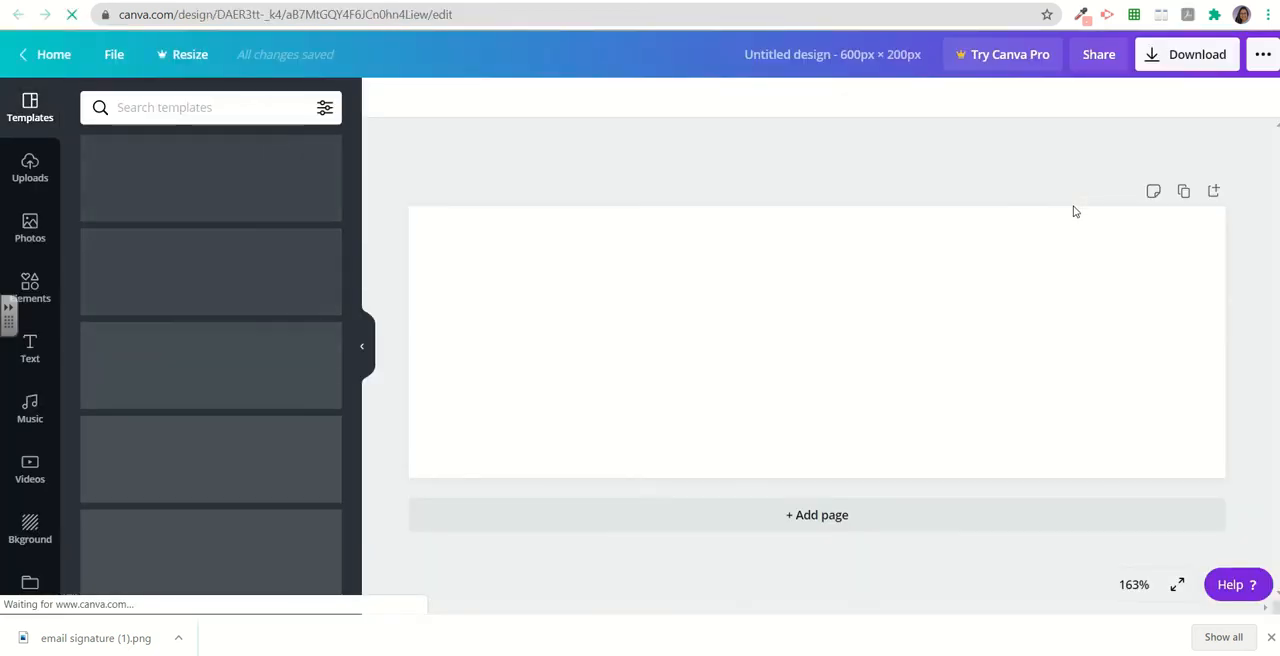
pyautogui.click(365, 349)
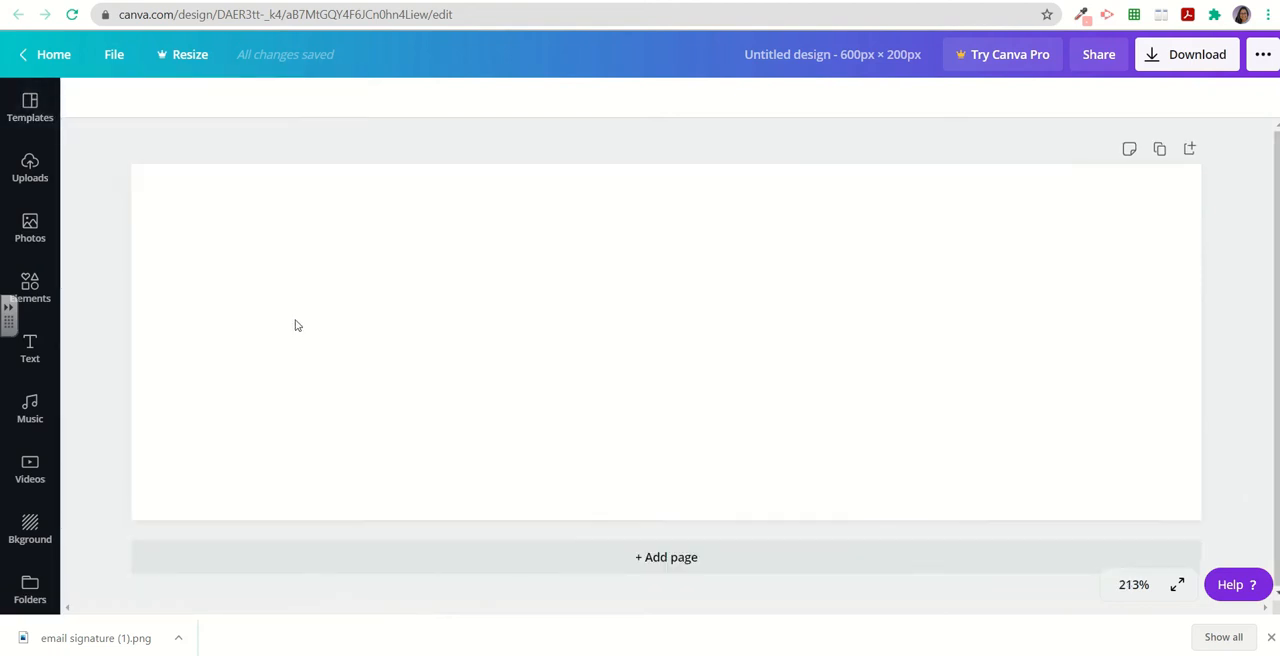
# Add the uploaded portrait photo from Uploads to the design and move it toward the right.
pyautogui.click(29, 172)
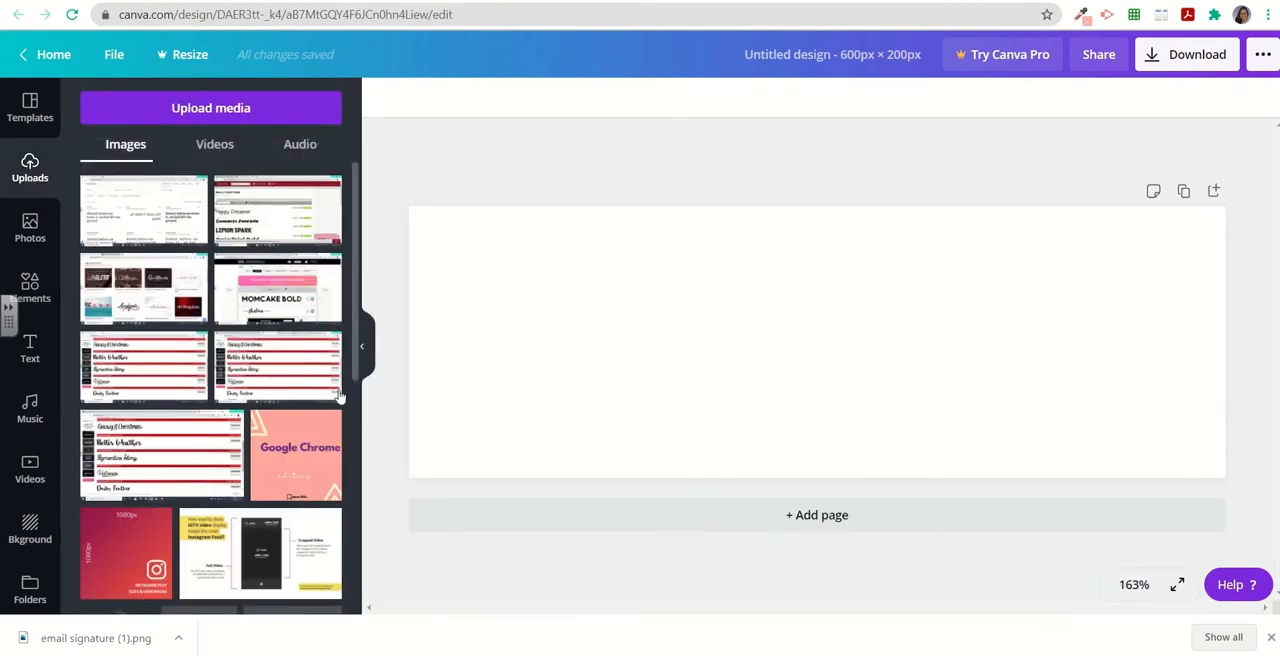
pyautogui.scroll(-4, 197, 333)
pyautogui.click(197, 333)
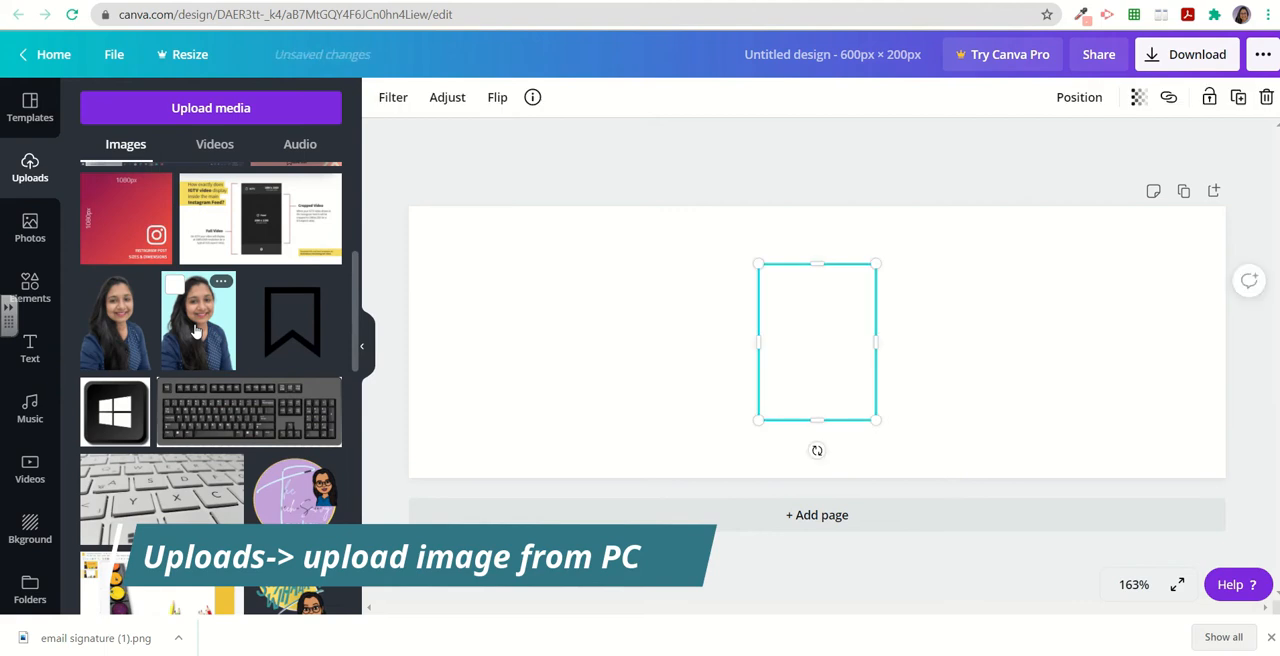
pyautogui.click(362, 346)
pyautogui.moveTo(680, 340); pyautogui.dragTo(888, 347)
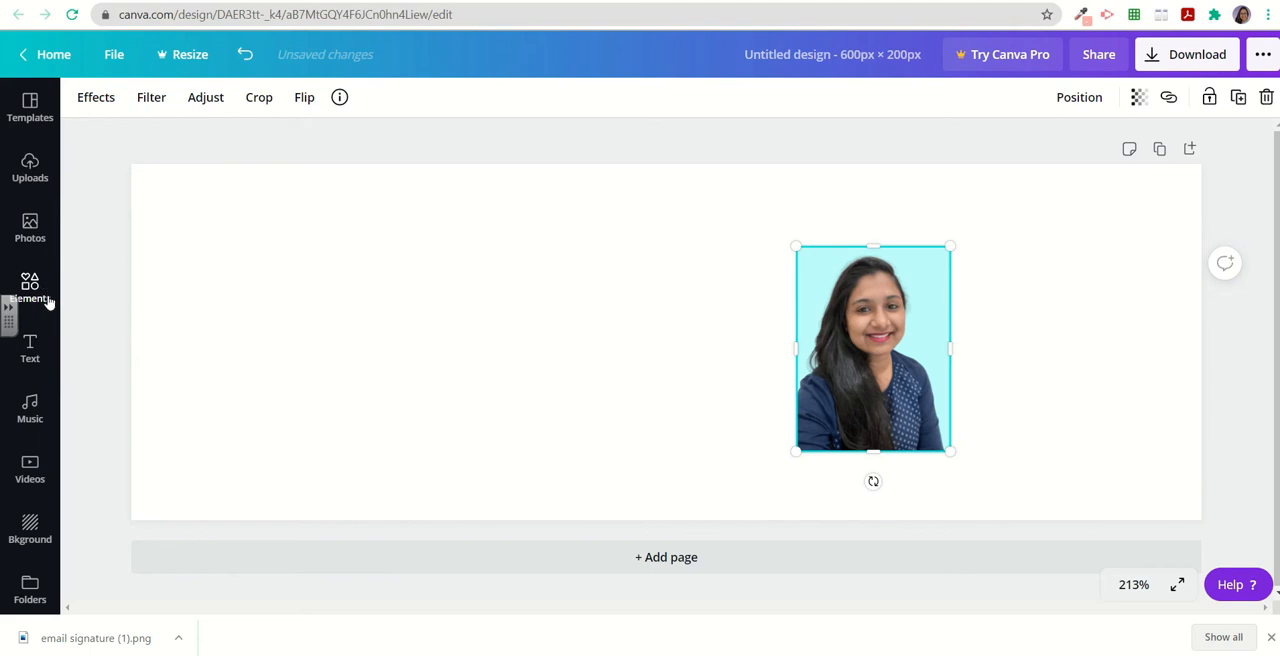
# Add the circle frame from Elements and move it to the design's top-left corner.
pyautogui.click(31, 288)
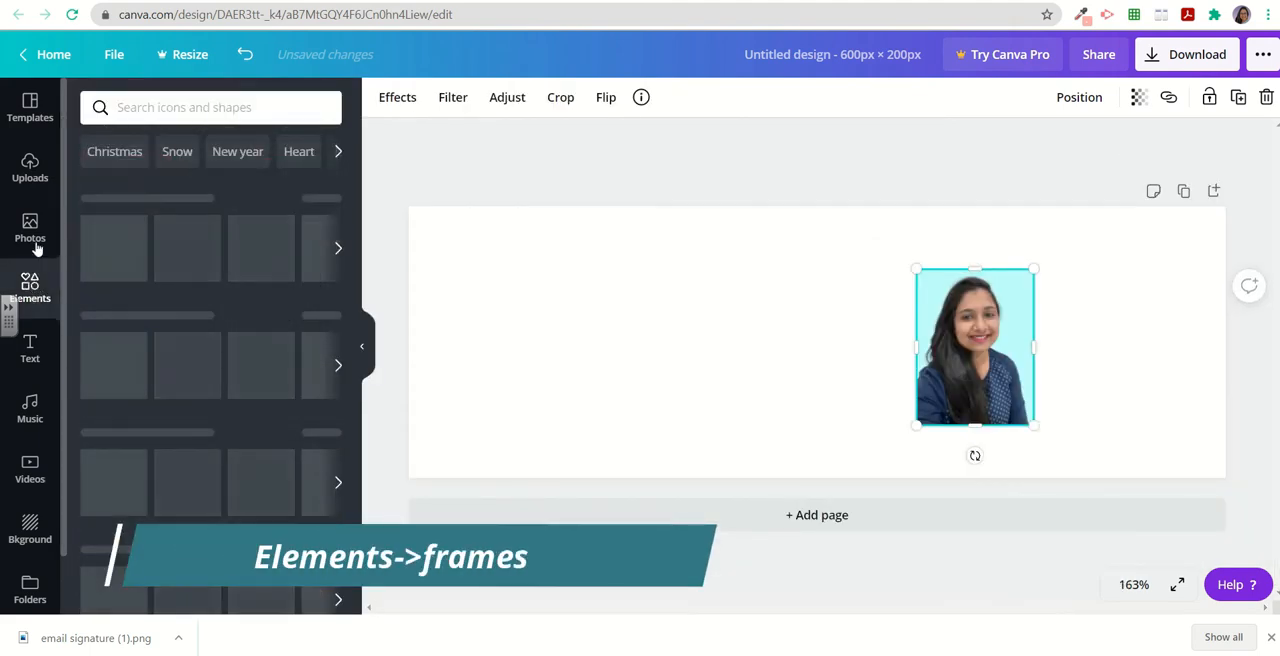
pyautogui.scroll(-1, 147, 444)
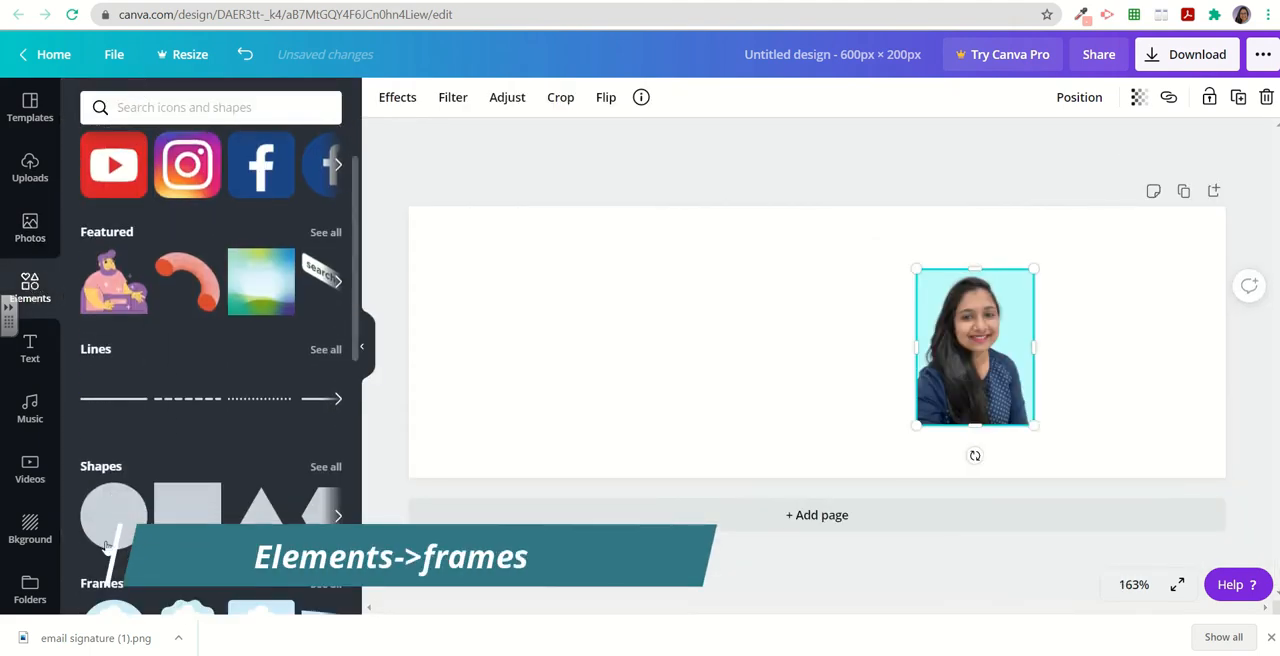
pyautogui.scroll(-3, 107, 545)
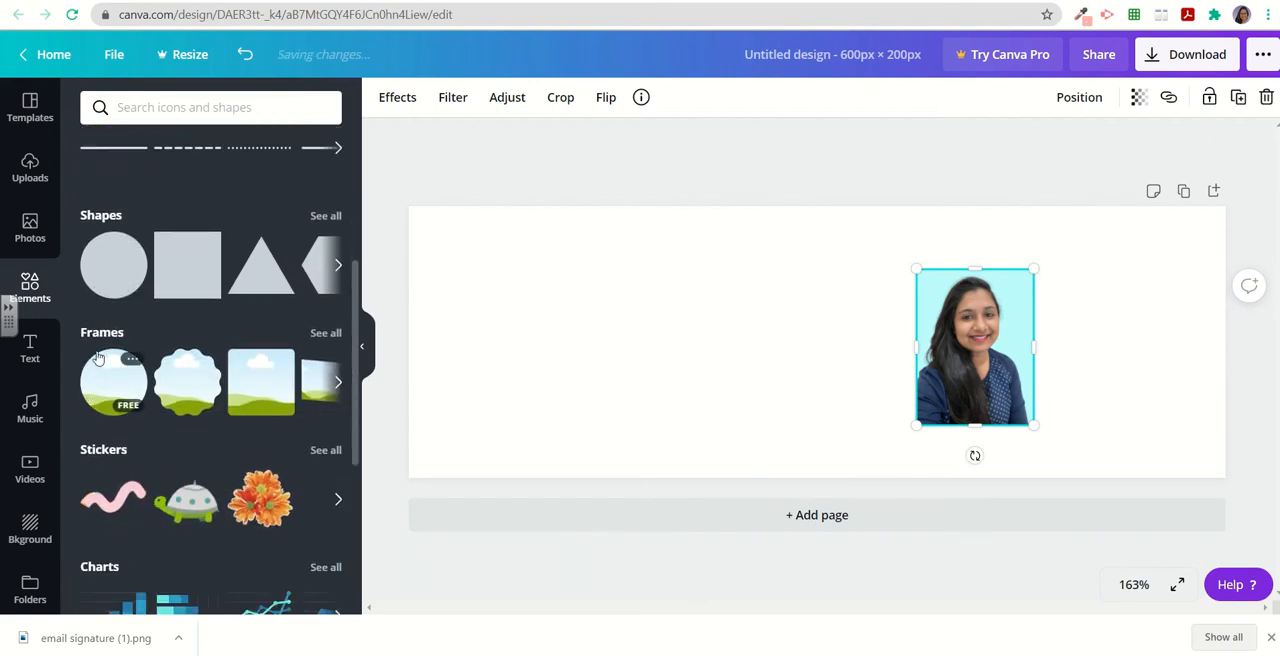
pyautogui.click(113, 410)
pyautogui.moveTo(797, 351); pyautogui.dragTo(487, 299)
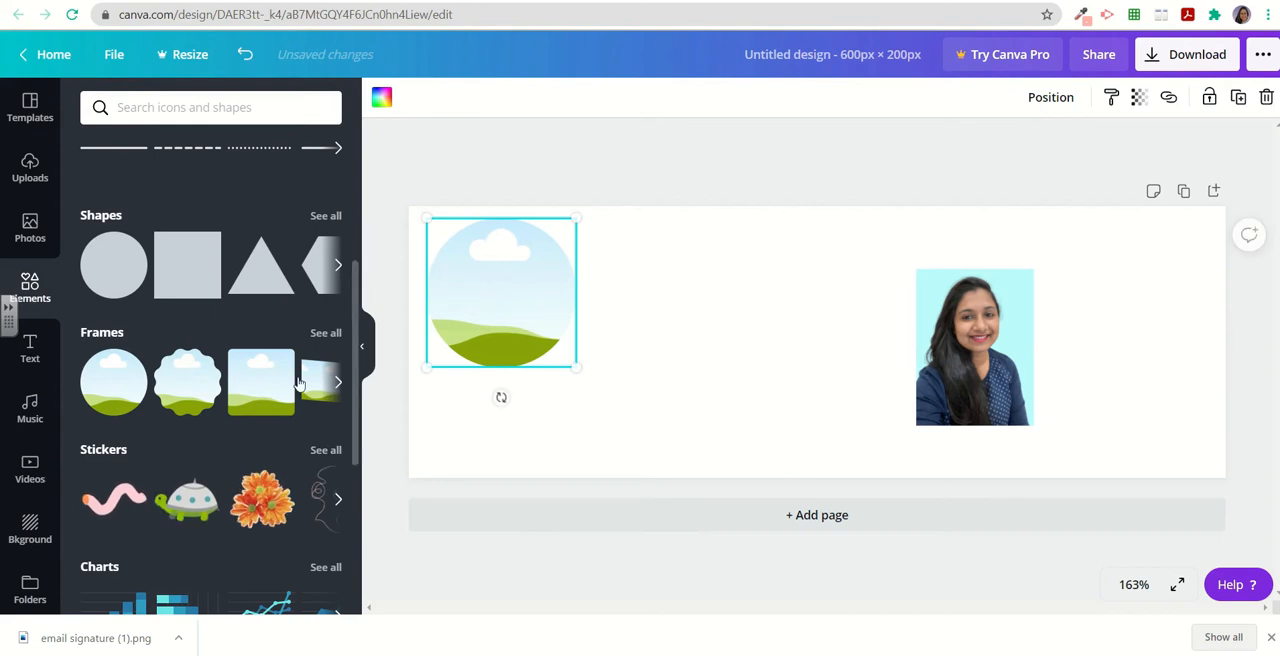
# Drop the portrait into the circle frame, adjust the photo inside it, and shrink the framed photo into the corner.
pyautogui.moveTo(1015, 345); pyautogui.dragTo(570, 300)
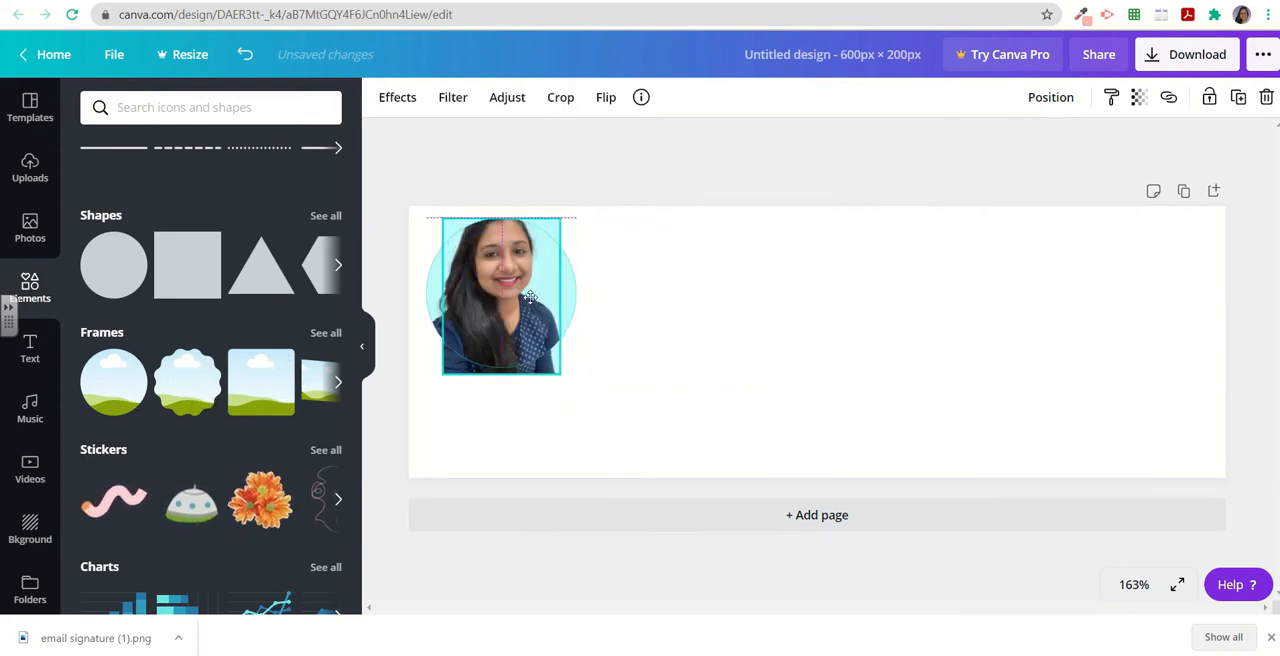
pyautogui.click(585, 385)
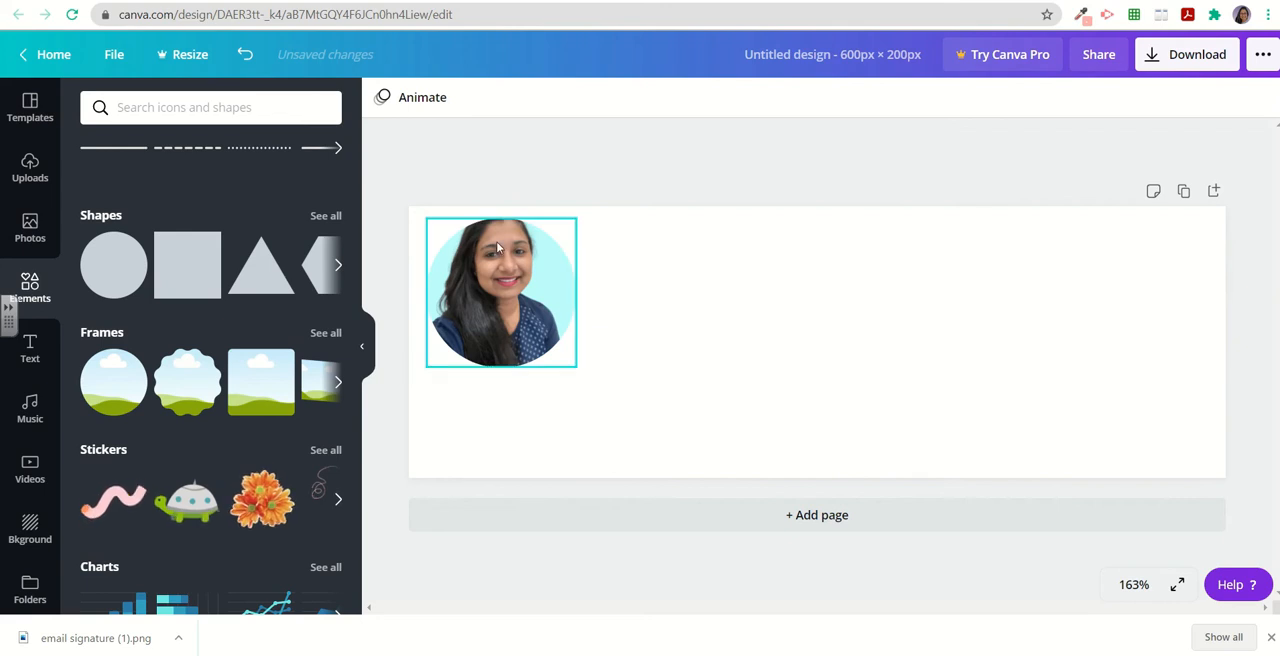
pyautogui.doubleClick(492, 281)
pyautogui.moveTo(497, 278); pyautogui.dragTo(500, 301)
pyautogui.click(818, 482)
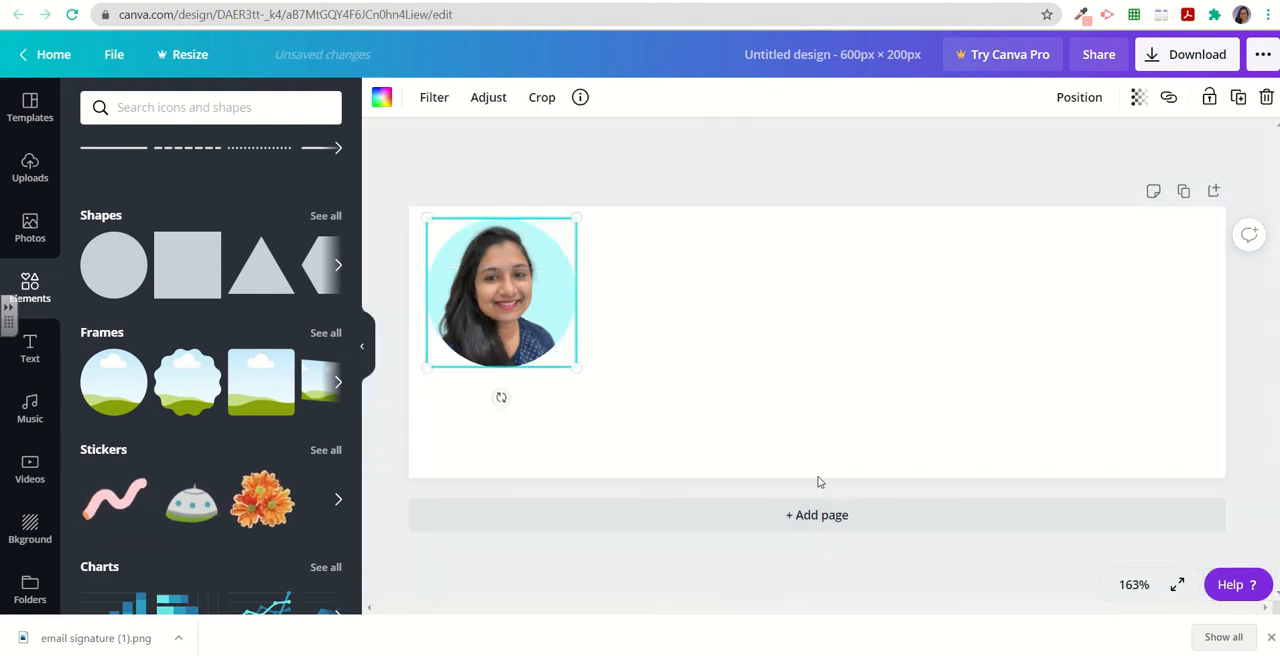
pyautogui.moveTo(582, 369); pyautogui.dragTo(528, 317)
pyautogui.moveTo(481, 271); pyautogui.dragTo(475, 267)
# Add a heading text box below the photo and replace its text with the person's full name.
pyautogui.click(31, 346)
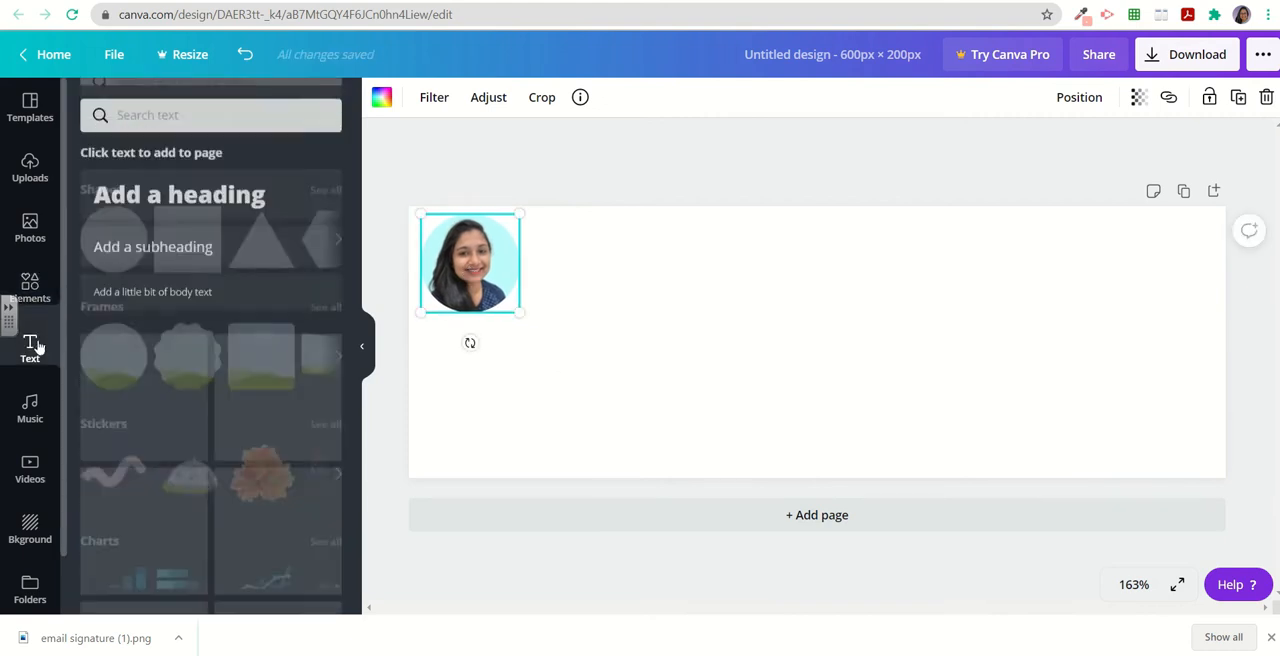
pyautogui.click(179, 187)
pyautogui.moveTo(520, 363); pyautogui.dragTo(815, 328)
pyautogui.click(677, 329)
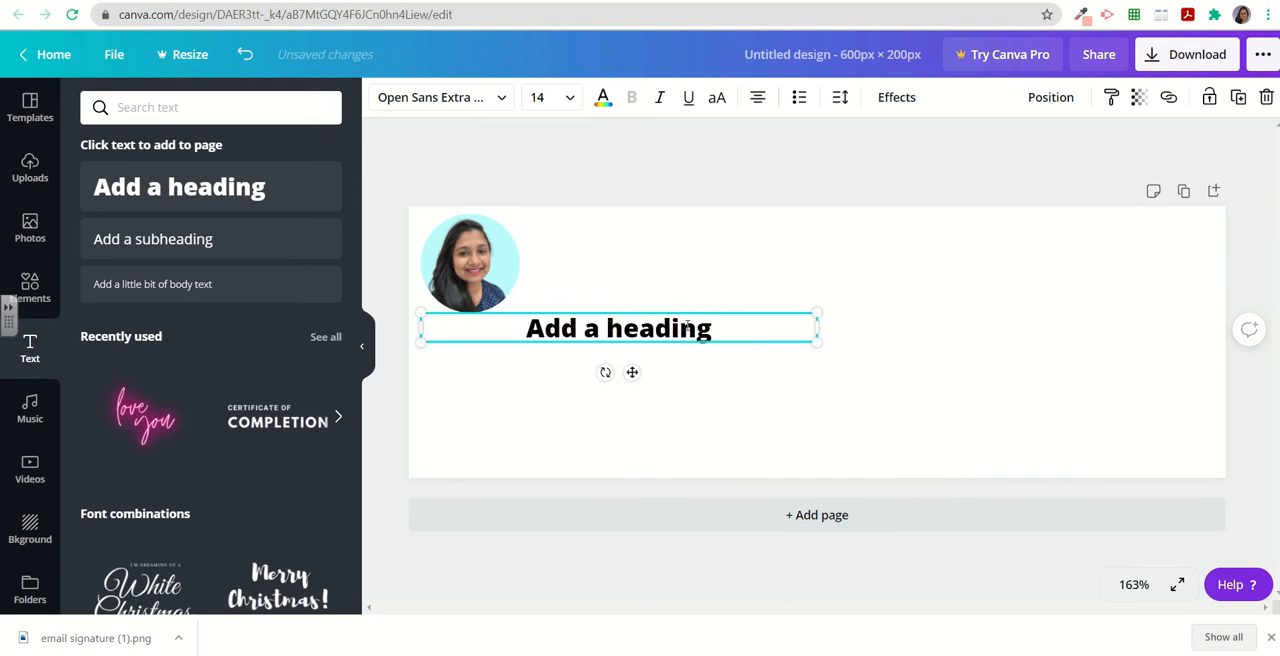
pyautogui.hotkey('ctrl', 'a')
pyautogui.press('BackSpace')
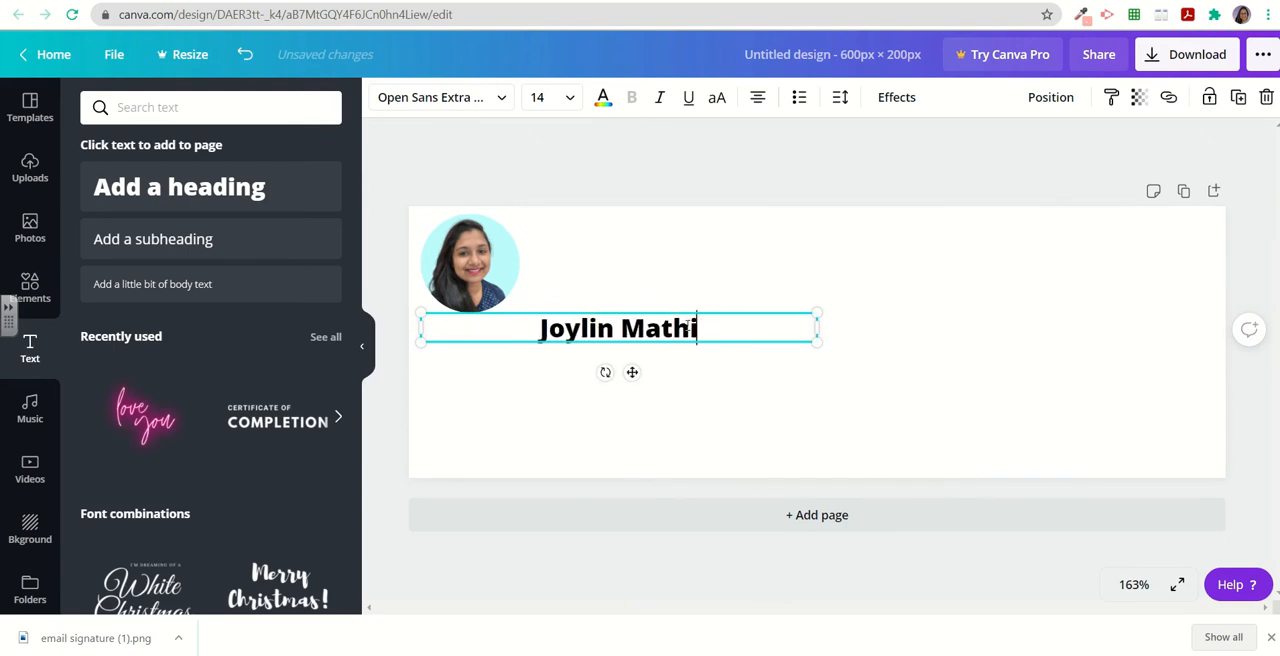
# Left-align the name heading and move it beside the framed photo.
pyautogui.click(760, 99)
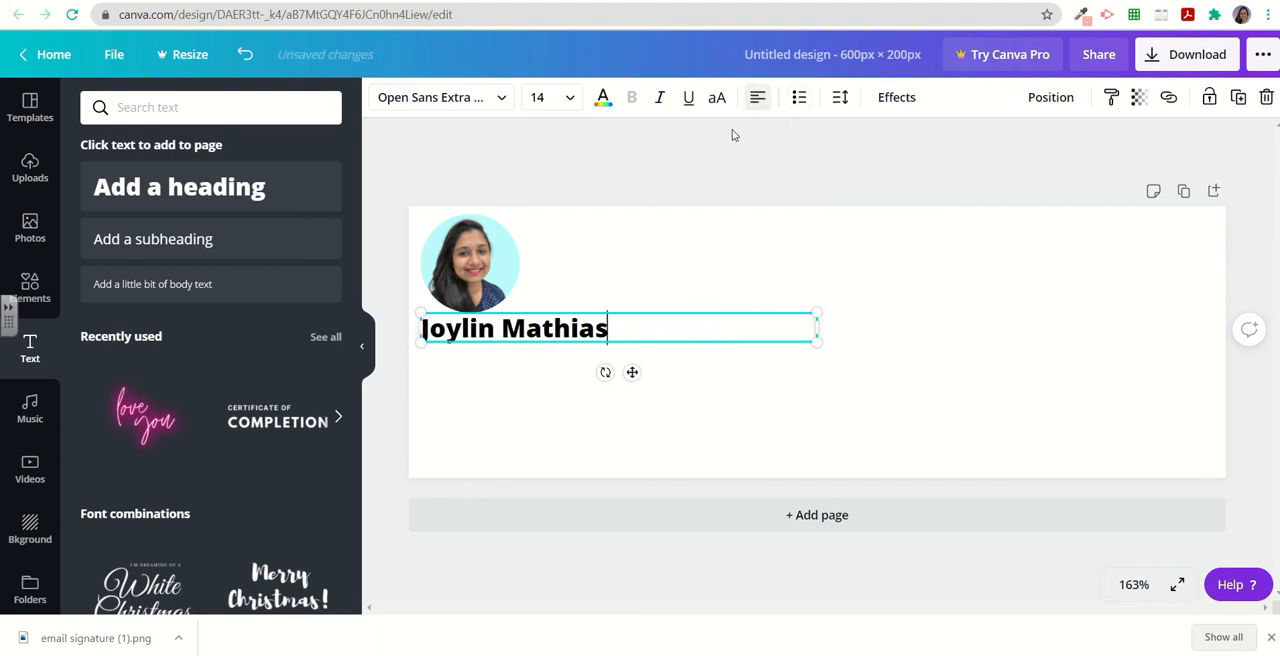
pyautogui.moveTo(829, 328); pyautogui.dragTo(702, 255)
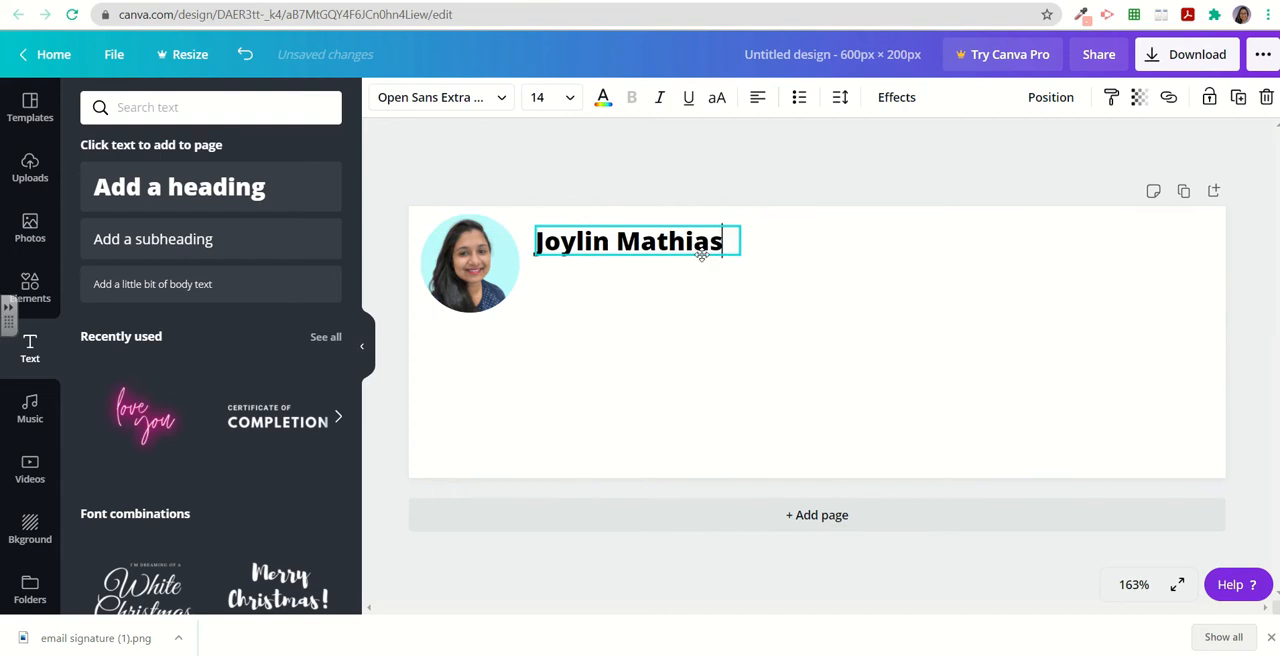
# Change the name heading's font to League Spartan and enlarge its text box.
pyautogui.click(482, 97)
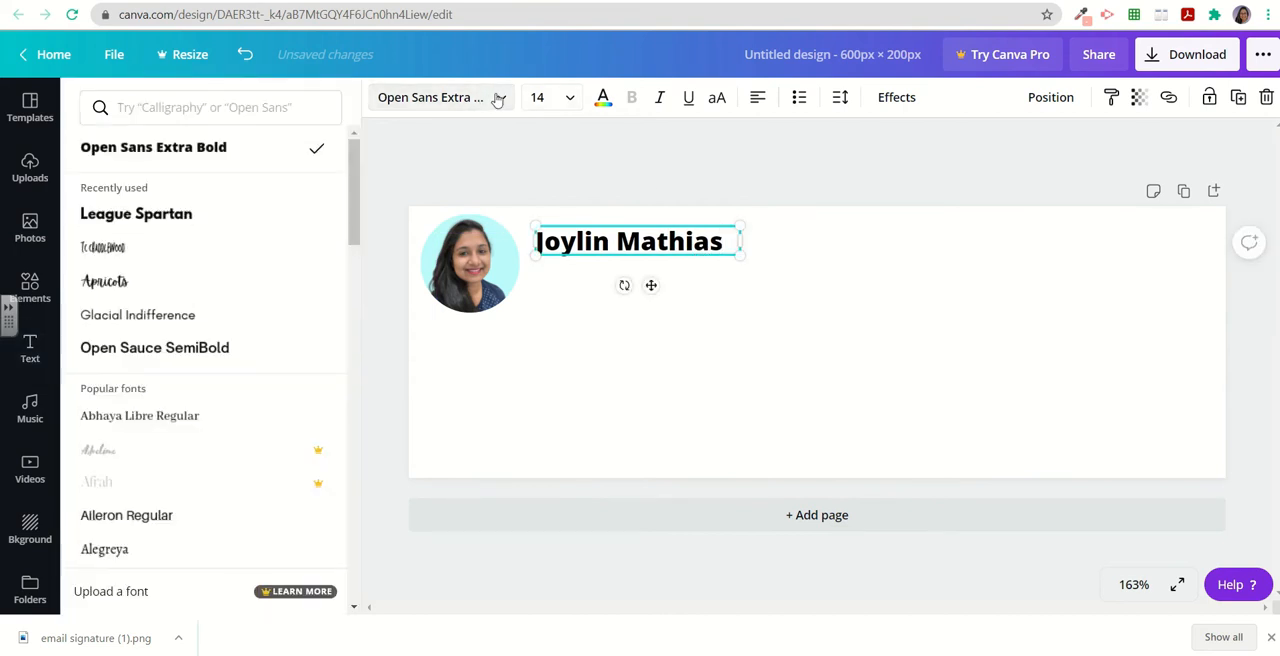
pyautogui.click(136, 213)
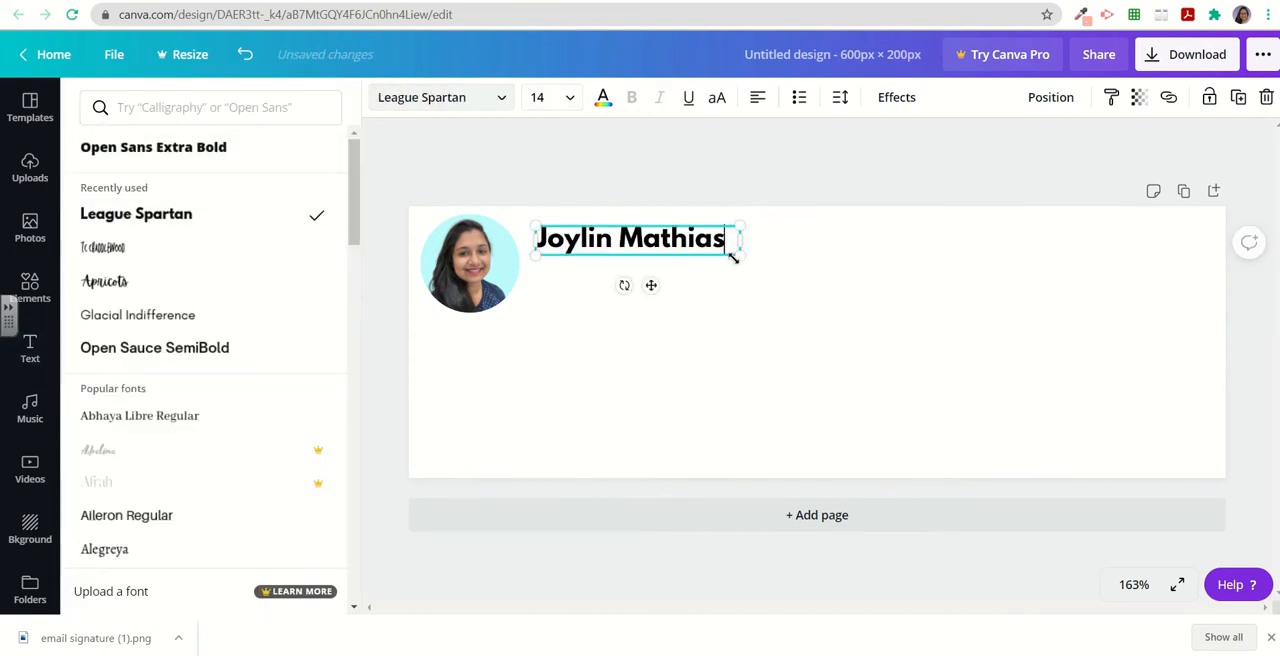
pyautogui.moveTo(738, 255)
pyautogui.mouseDown()
pyautogui.moveTo(814, 289)
pyautogui.moveTo(749, 266)
pyautogui.moveTo(761, 260)
pyautogui.mouseUp()
# Enlarge the framed photo and fine-tune the positions of the photo and name heading.
pyautogui.click(505, 286)
pyautogui.moveTo(518, 312); pyautogui.dragTo(539, 347)
pyautogui.moveTo(610, 232); pyautogui.dragTo(652, 228)
pyautogui.click(114, 54)
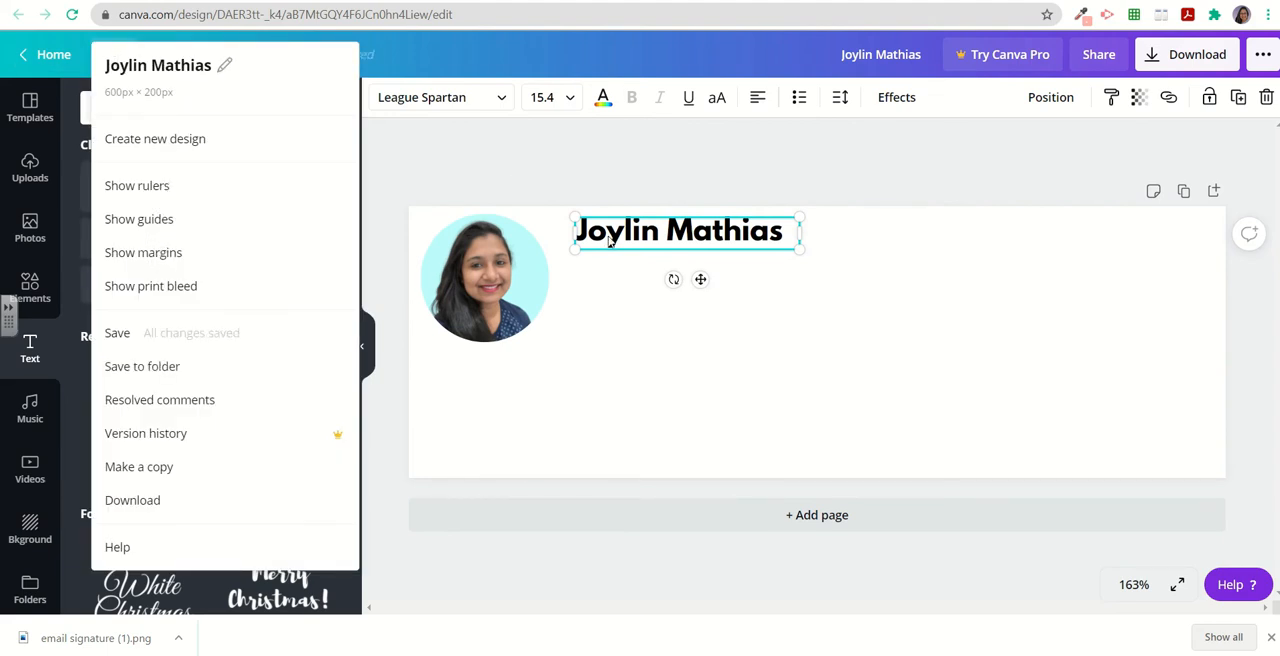
pyautogui.click(714, 309)
pyautogui.moveTo(609, 246); pyautogui.dragTo(614, 256)
pyautogui.moveTo(503, 279)
pyautogui.mouseDown()
pyautogui.moveTo(511, 290)
pyautogui.moveTo(500, 289)
pyautogui.mouseUp()
pyautogui.moveTo(600, 256); pyautogui.dragTo(585, 250)
pyautogui.click(686, 289)
# Duplicate the name heading, place the copy below it, and change its text to Teacher.
pyautogui.click(680, 264)
pyautogui.hotkey('ctrl', 'd')
pyautogui.moveTo(680, 278); pyautogui.dragTo(651, 282)
pyautogui.doubleClick(651, 286)
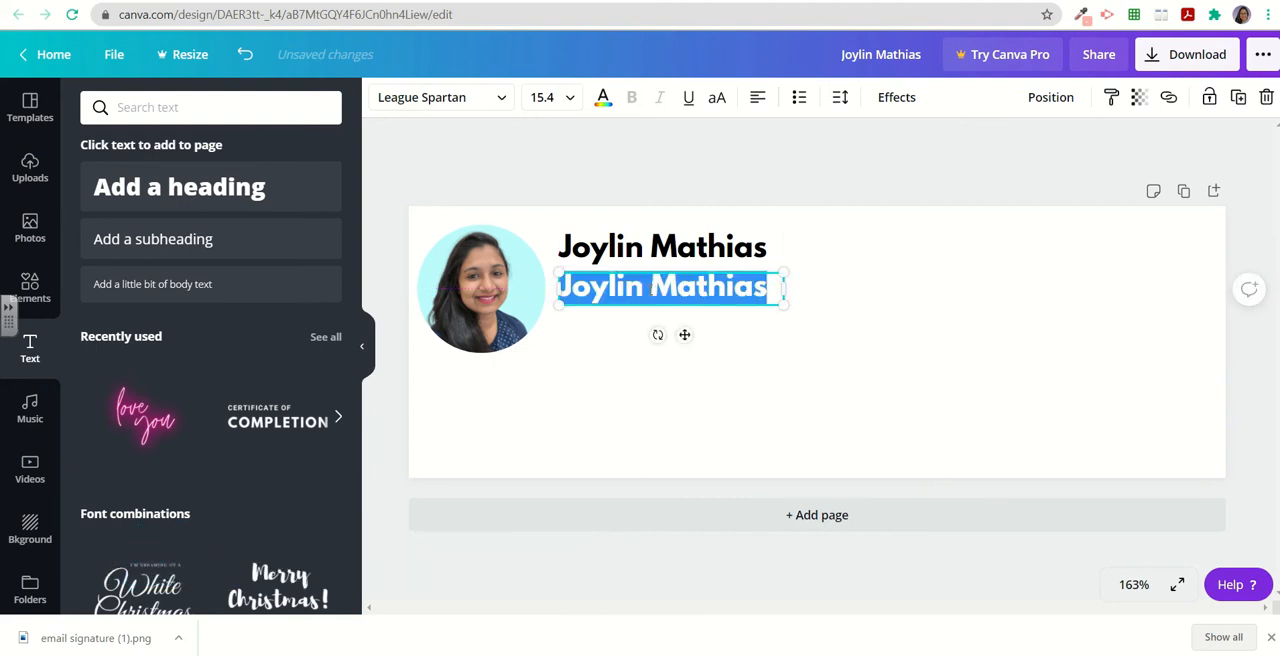
pyautogui.write('T')
pyautogui.moveTo(785, 303); pyautogui.dragTo(708, 308)
# Set the Teacher text's font to Glacial Indifference and reposition it under the name.
pyautogui.click(440, 97)
pyautogui.click(137, 315)
pyautogui.click(567, 97)
pyautogui.moveTo(709, 284); pyautogui.dragTo(603, 308)
# Copy the Teacher text and change the pasted copy to Department of Computer Science.
pyautogui.click(622, 300)
pyautogui.click(620, 290)
pyautogui.hotkey('ctrl', 'c')
pyautogui.hotkey('ctrl', 'v')
pyautogui.doubleClick(603, 308)
pyautogui.write('Department of Computer Science')
# Arrange the department line beneath Teacher and align the text blocks beside the photo.
pyautogui.moveTo(629, 367); pyautogui.dragTo(857, 305)
pyautogui.click(621, 361)
pyautogui.moveTo(628, 247); pyautogui.dragTo(628, 254)
pyautogui.moveTo(581, 342); pyautogui.dragTo(580, 256)
pyautogui.moveTo(590, 281); pyautogui.dragTo(608, 253)
pyautogui.click(622, 420)
pyautogui.click(607, 262)
pyautogui.click(607, 389)
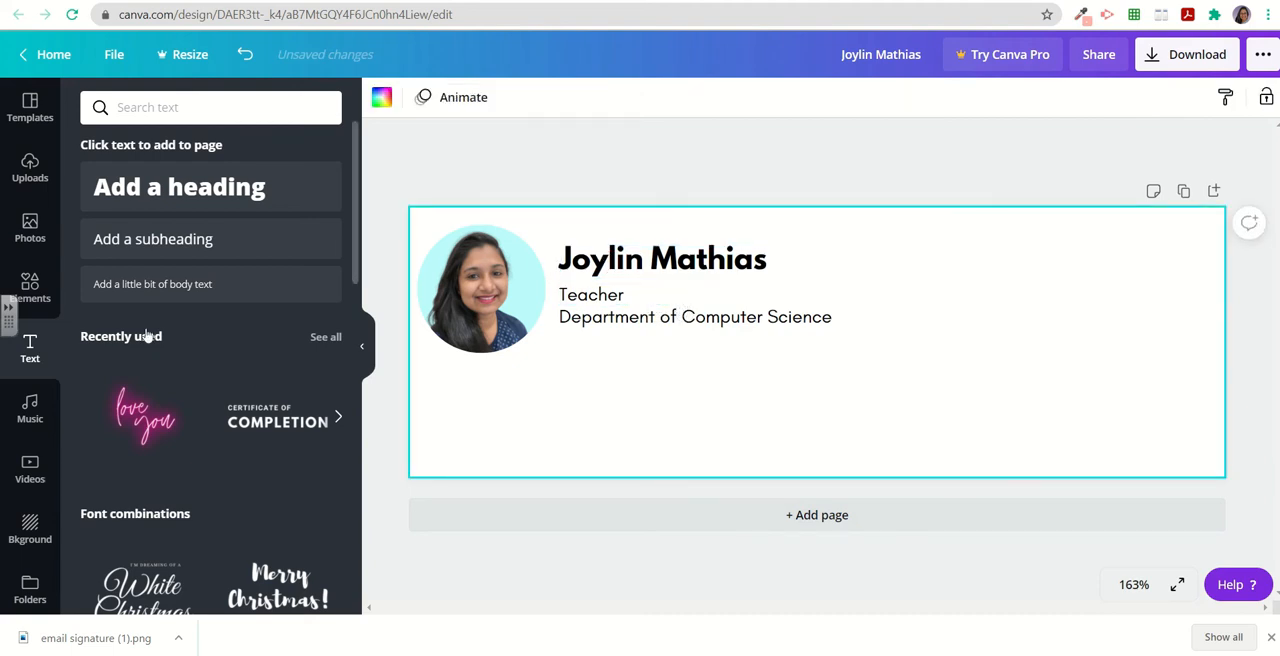
# Search elements for line, add a plain solid line under the text, and set its weight to 1.
pyautogui.click(30, 290)
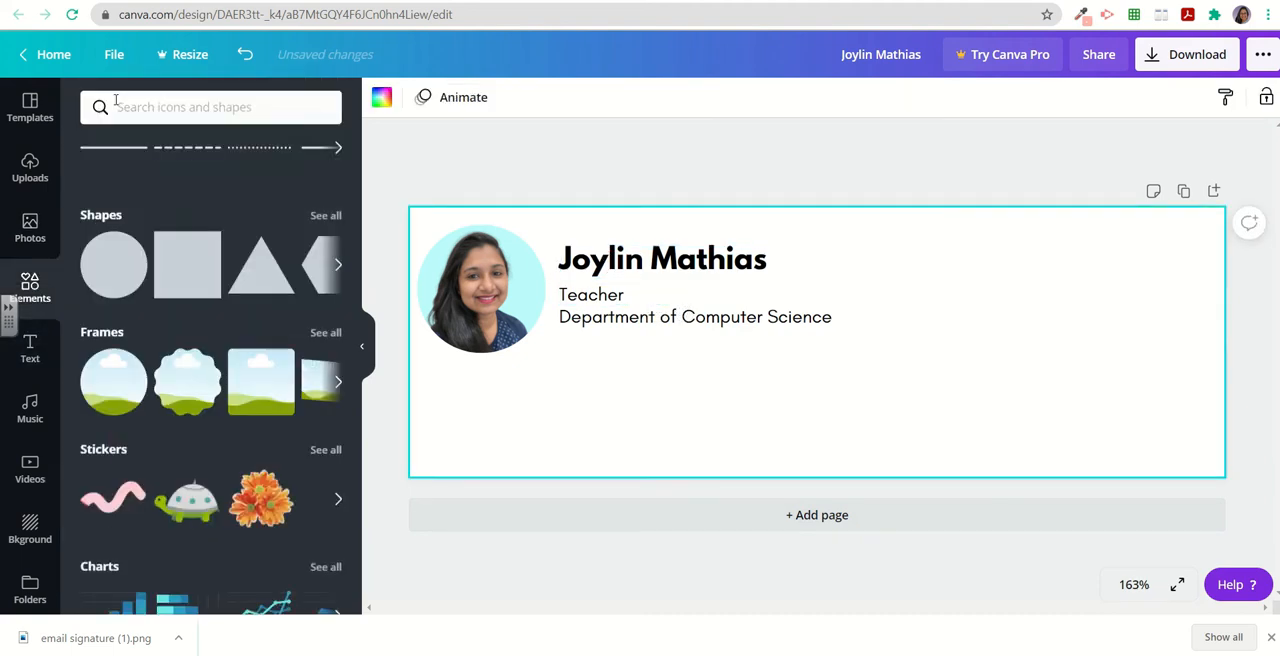
pyautogui.click(164, 101)
pyautogui.write('line')
pyautogui.press('Return')
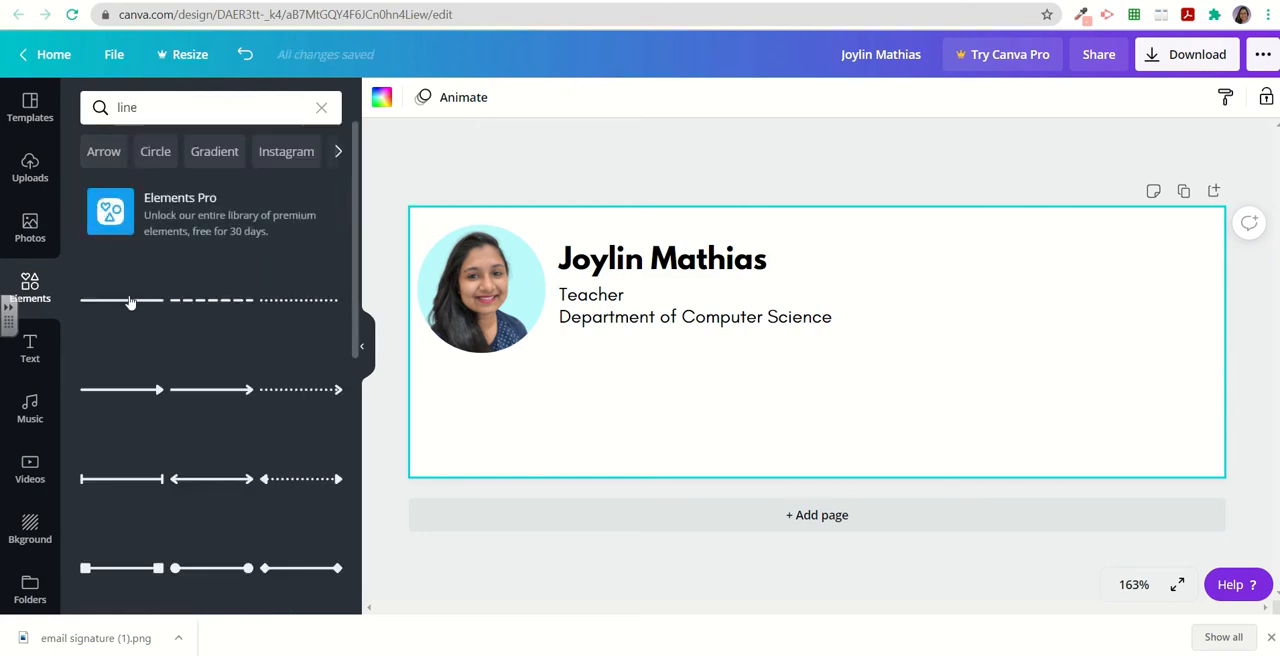
pyautogui.click(147, 300)
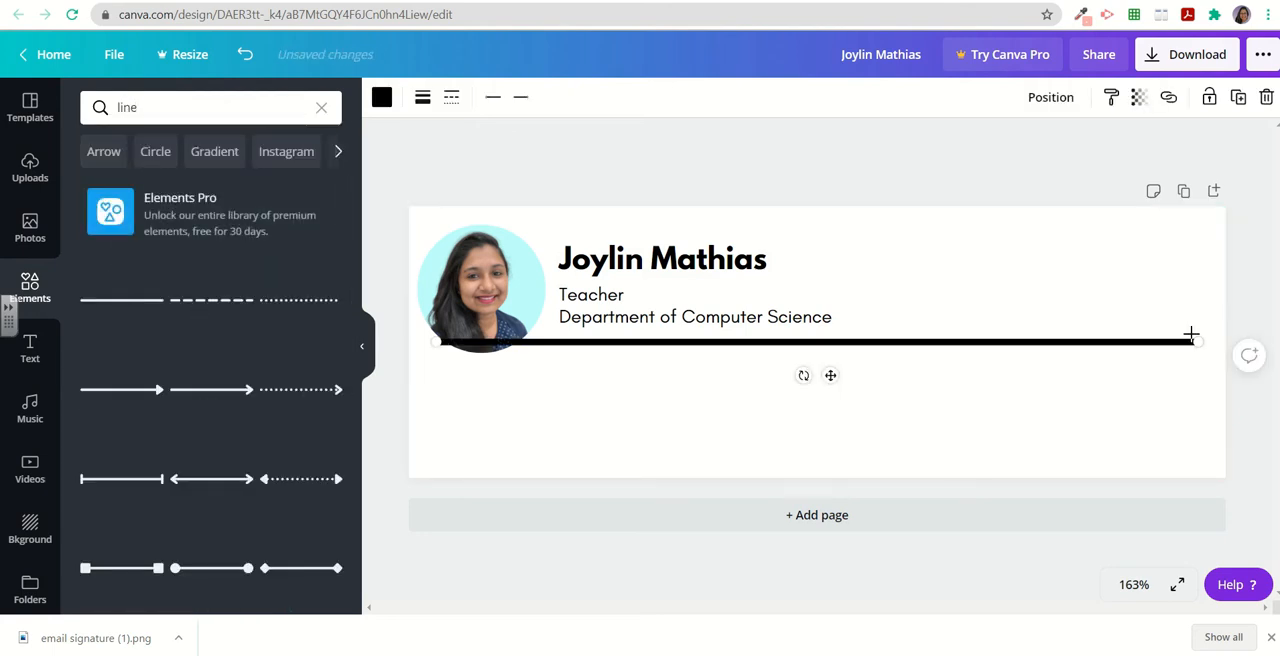
pyautogui.click(364, 340)
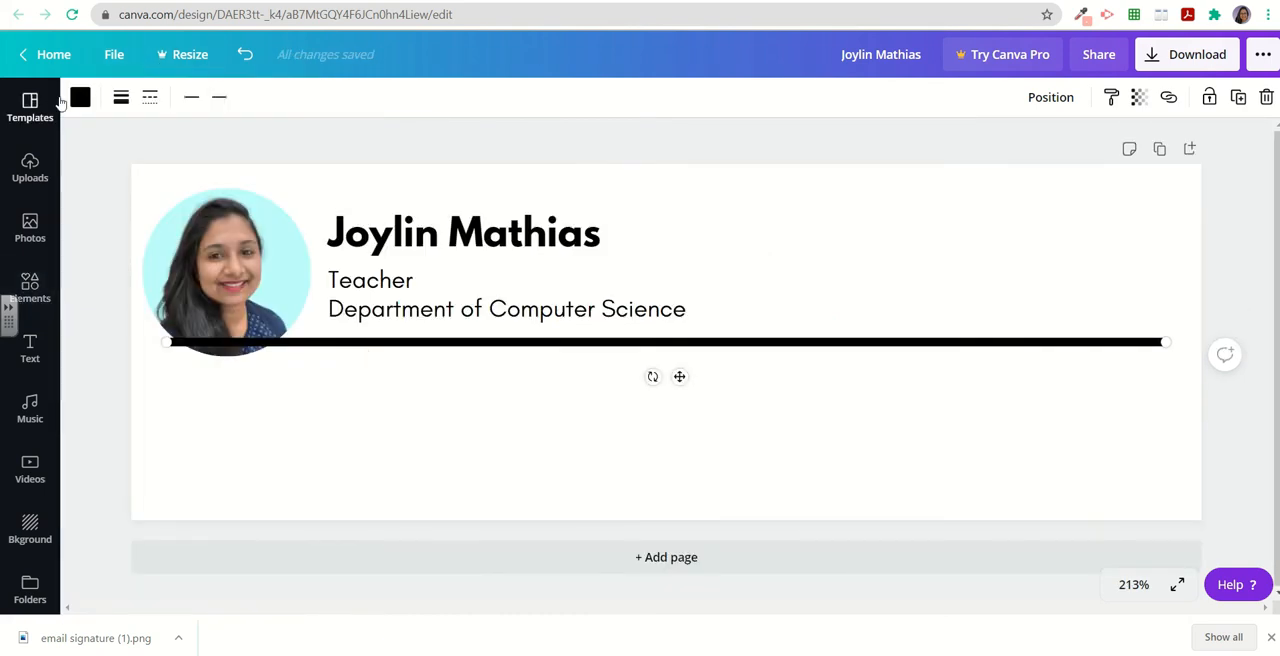
pyautogui.click(121, 99)
pyautogui.moveTo(214, 145); pyautogui.dragTo(208, 145)
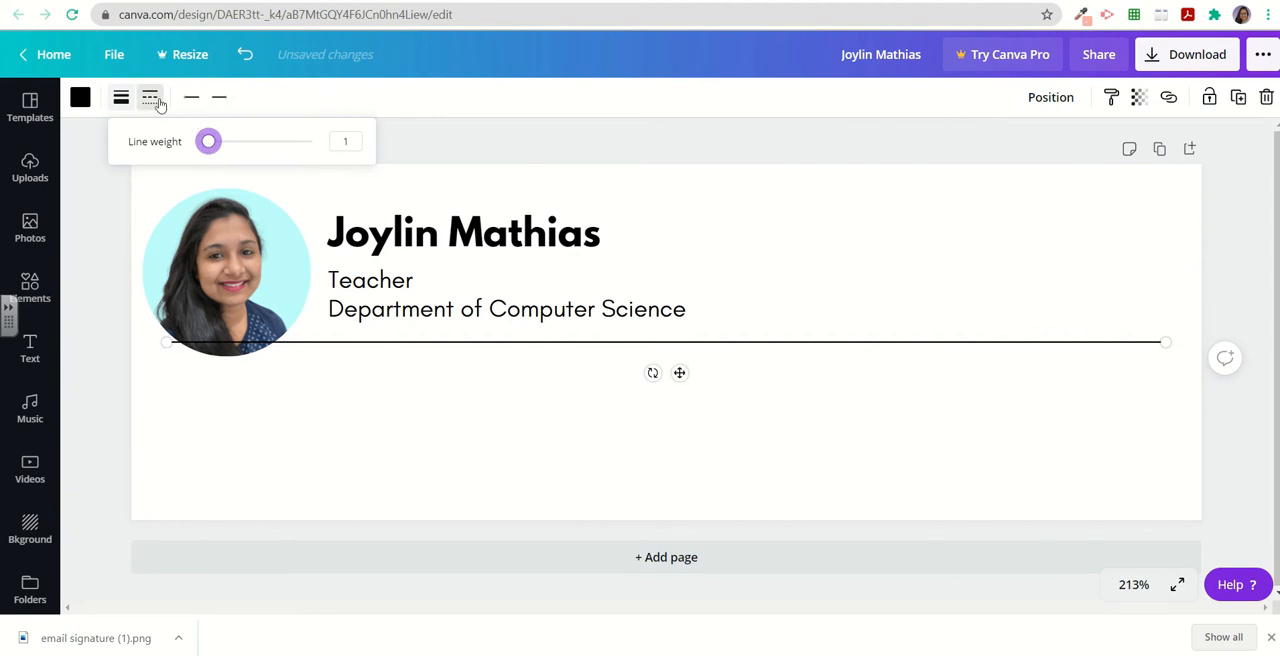
# Shorten the line to end under the department text and shift the line and text blocks down.
pyautogui.moveTo(1169, 345); pyautogui.dragTo(671, 359)
pyautogui.moveTo(473, 348); pyautogui.dragTo(484, 374)
pyautogui.moveTo(434, 309); pyautogui.dragTo(433, 328)
pyautogui.moveTo(394, 283); pyautogui.dragTo(394, 296)
pyautogui.moveTo(403, 234); pyautogui.dragTo(401, 249)
pyautogui.click(346, 412)
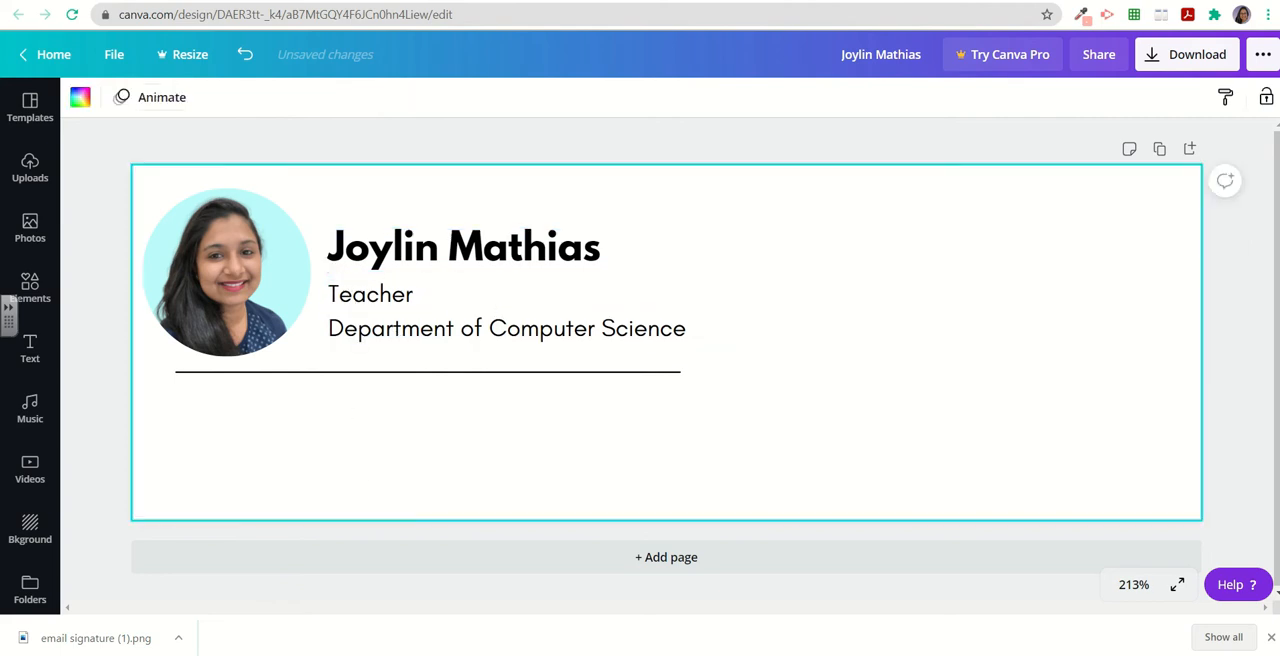
# Color the name heading yellow.
pyautogui.click(420, 248)
pyautogui.click(303, 100)
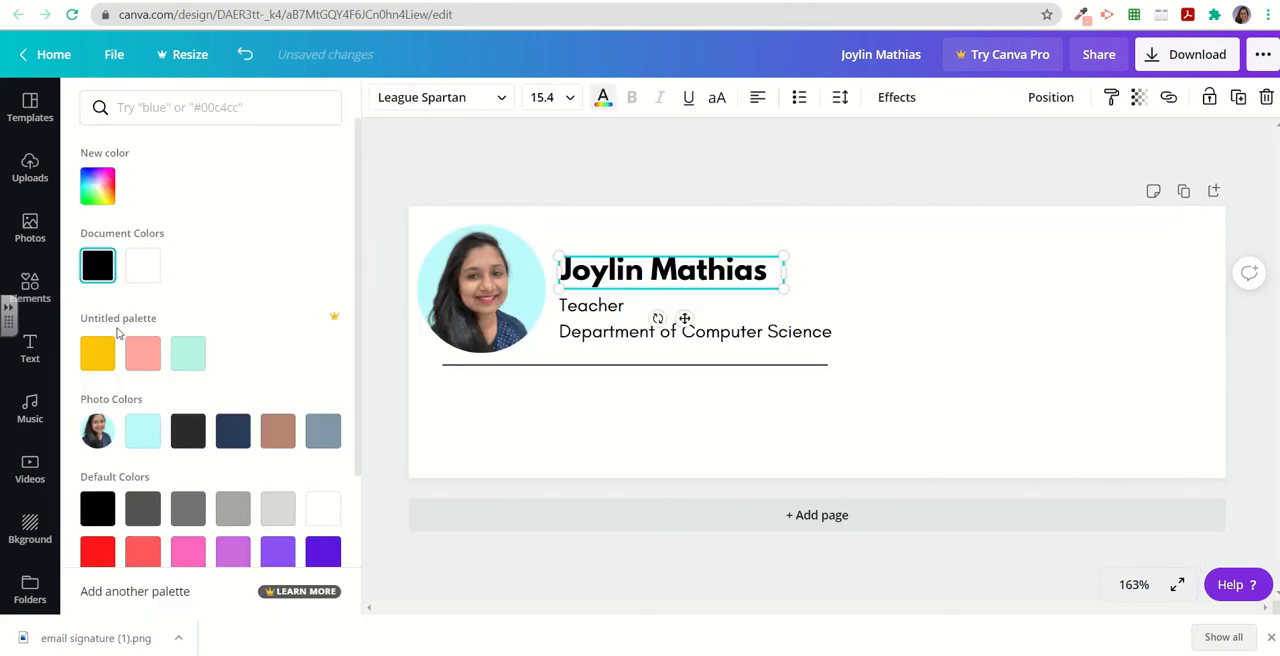
pyautogui.click(97, 355)
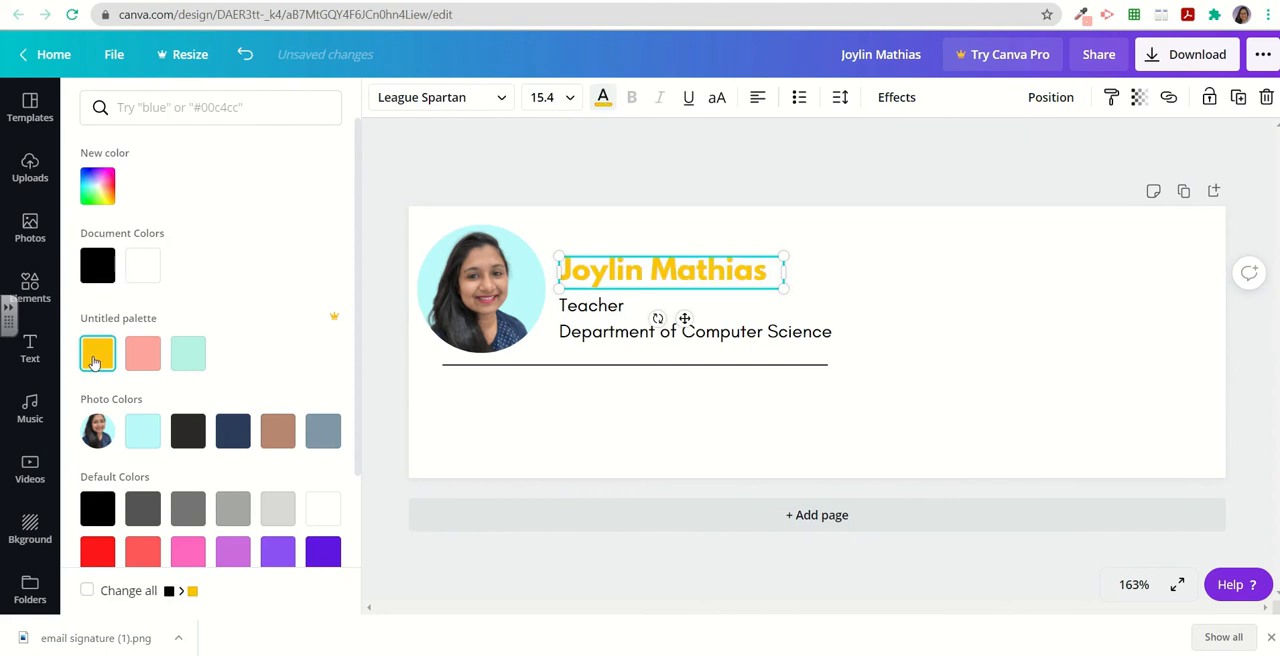
pyautogui.click(625, 162)
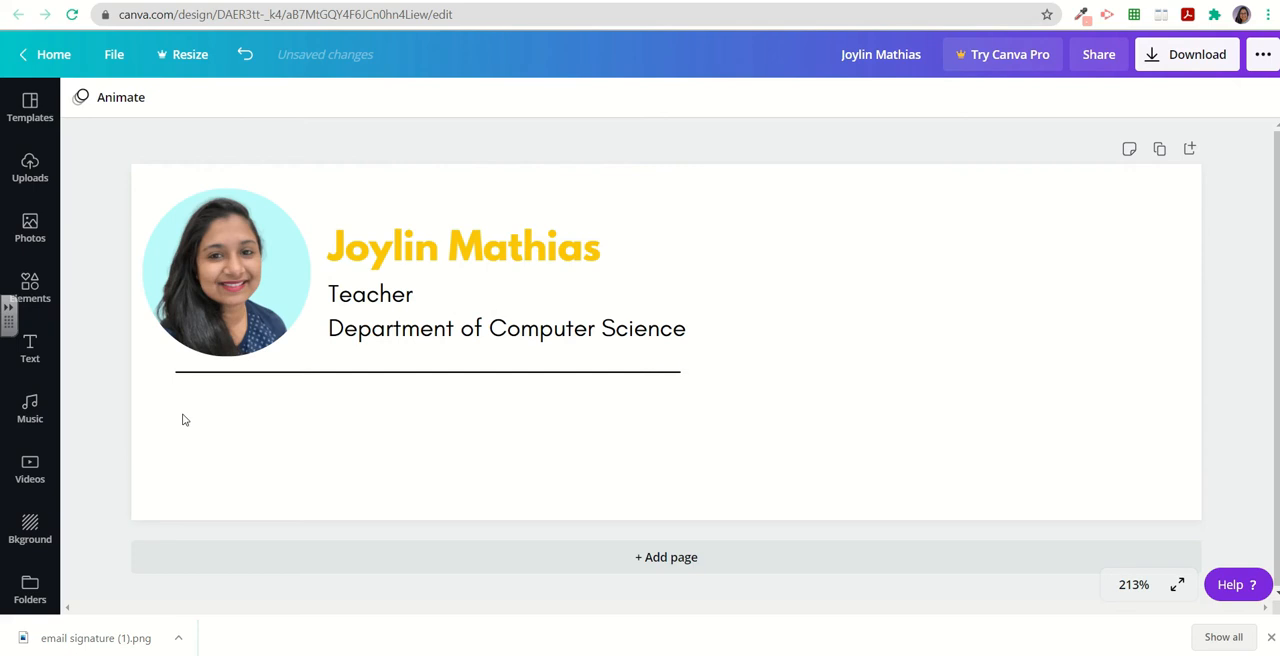
# Search elements for a web icon, add the globe icon, and place it small below the line.
pyautogui.click(34, 304)
pyautogui.click(157, 108)
pyautogui.write('we')
pyautogui.click(138, 183)
pyautogui.click(121, 300)
pyautogui.moveTo(817, 342); pyautogui.dragTo(437, 397)
pyautogui.moveTo(491, 451); pyautogui.dragTo(466, 416)
# Search elements for phone, add the free outlined phone icon, and shrink it into place above the globe icon.
pyautogui.click(141, 108)
pyautogui.write('phone')
pyautogui.press('Return')
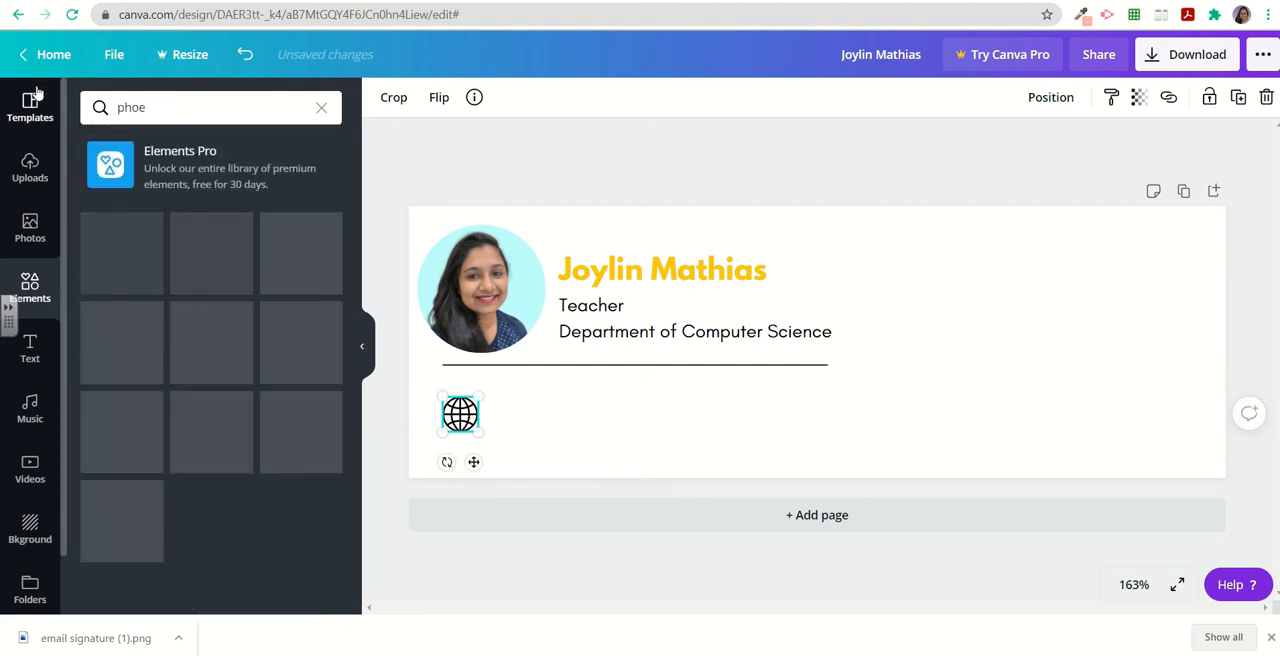
pyautogui.click(141, 108)
pyautogui.press('Return')
pyautogui.scroll(-4, 343, 294)
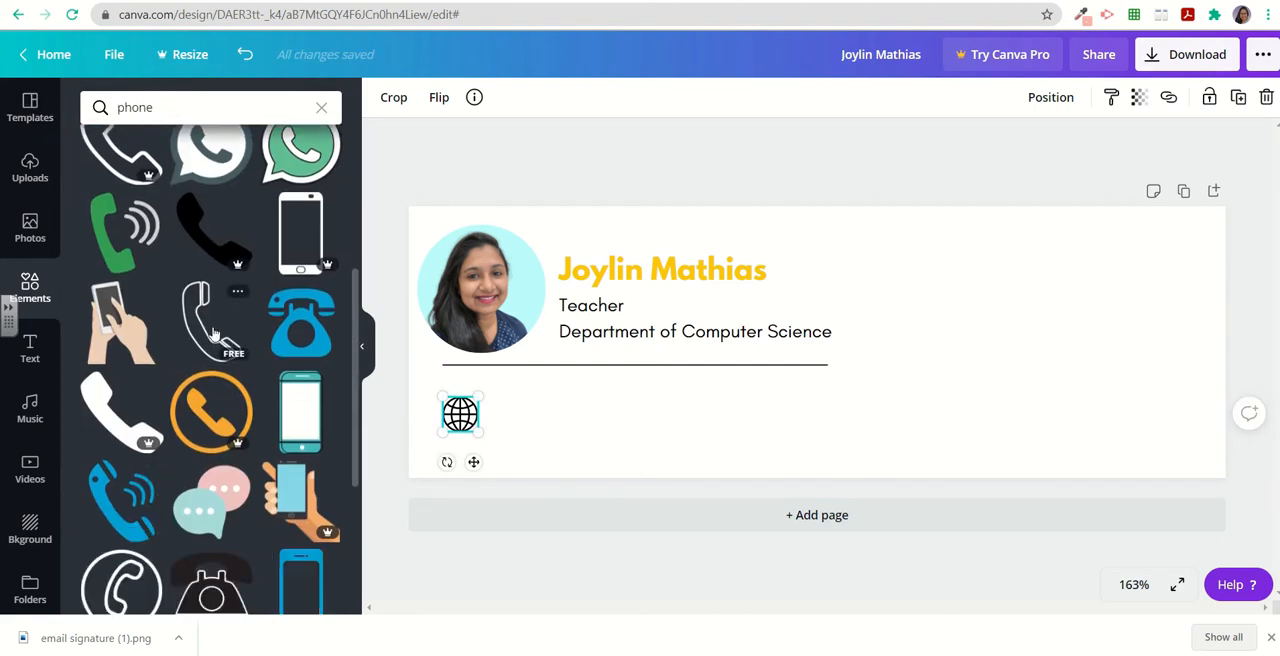
pyautogui.click(212, 322)
pyautogui.scroll(-2, 155, 527)
pyautogui.scroll(-1, 294, 471)
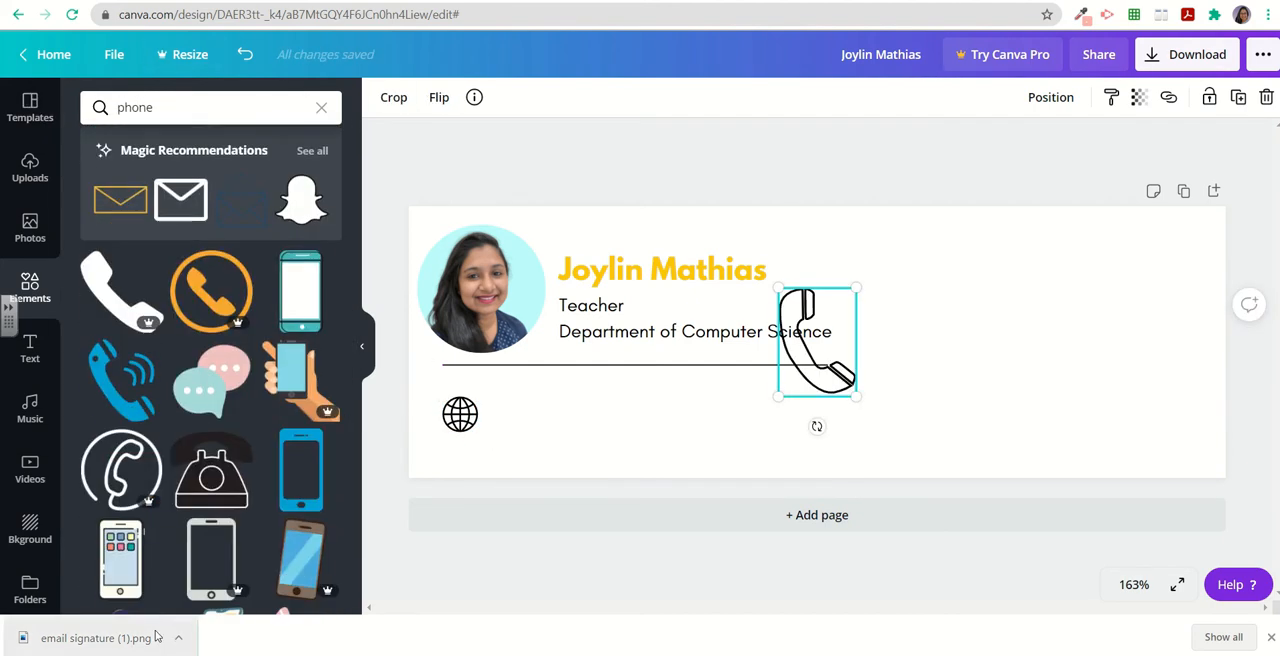
pyautogui.scroll(5, 234, 497)
pyautogui.moveTo(856, 397); pyautogui.dragTo(479, 444)
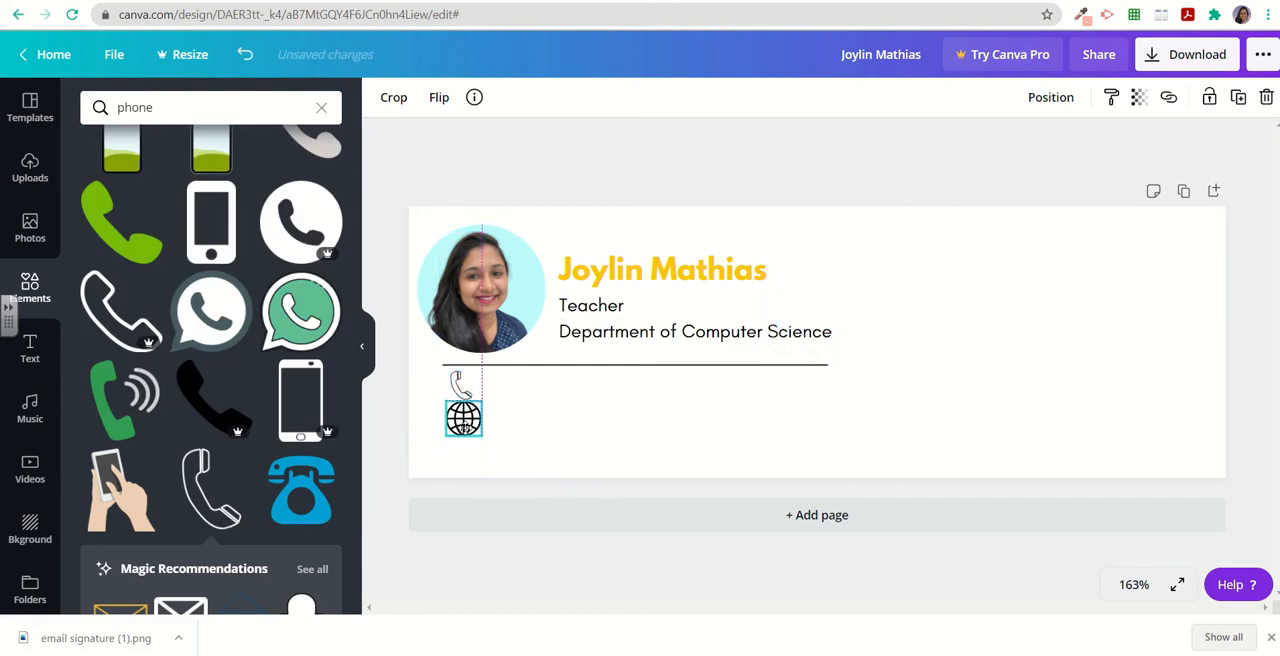
# Replace the phone icon with the WhatsApp call icon from a search for call, placed above the globe icon.
pyautogui.press('Delete')
pyautogui.doubleClick(200, 106)
pyautogui.write('call')
pyautogui.press('Return')
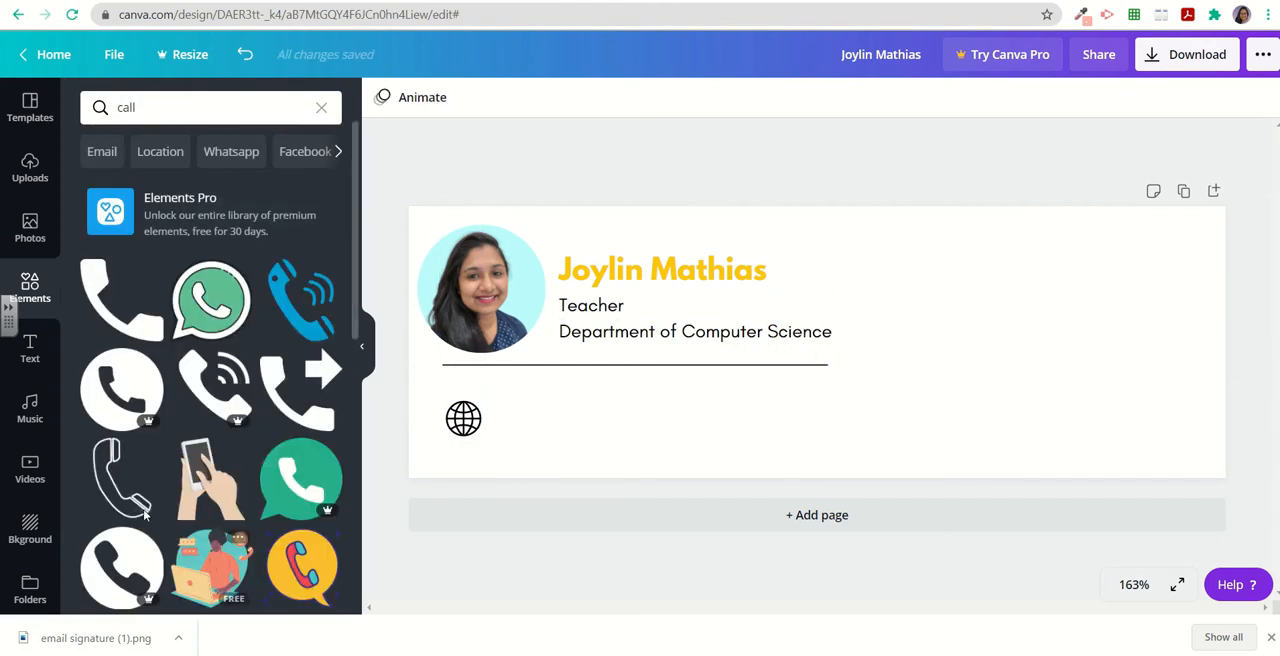
pyautogui.moveTo(225, 310); pyautogui.dragTo(463, 436)
pyautogui.moveTo(464, 383); pyautogui.dragTo(462, 390)
# Duplicate the department text, move the copy beside the call icon, and replace its text with the phone number.
pyautogui.click(628, 333)
pyautogui.hotkey('ctrl', 'c')
pyautogui.hotkey('ctrl', 'v')
pyautogui.moveTo(628, 363); pyautogui.dragTo(534, 394)
pyautogui.tripleClick(534, 394)
pyautogui.write('+968')
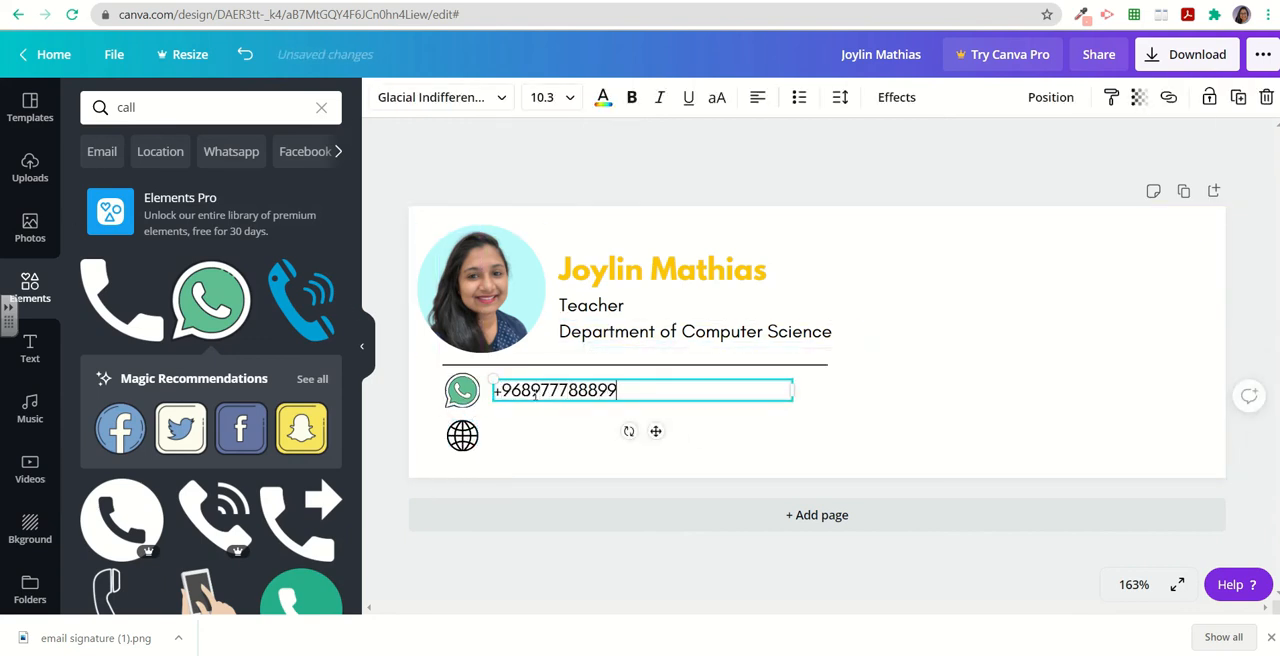
# Duplicate the phone number text, place it beside the globe icon, and replace its text with the website address.
pyautogui.hotkey('ctrl', 'c')
pyautogui.hotkey('ctrl', 'v')
pyautogui.moveTo(550, 418)
pyautogui.mouseDown()
pyautogui.moveTo(522, 436)
pyautogui.moveTo(543, 426)
pyautogui.mouseUp()
pyautogui.tripleClick(522, 434)
pyautogui.write('www')
pyautogui.click(545, 462)
# Align the call and globe icons with their contact text lines.
pyautogui.click(463, 391)
pyautogui.moveTo(482, 410); pyautogui.dragTo(461, 391)
pyautogui.click(467, 465)
pyautogui.moveTo(465, 439); pyautogui.dragTo(461, 428)
pyautogui.moveTo(550, 428); pyautogui.dragTo(550, 423)
pyautogui.click(567, 470)
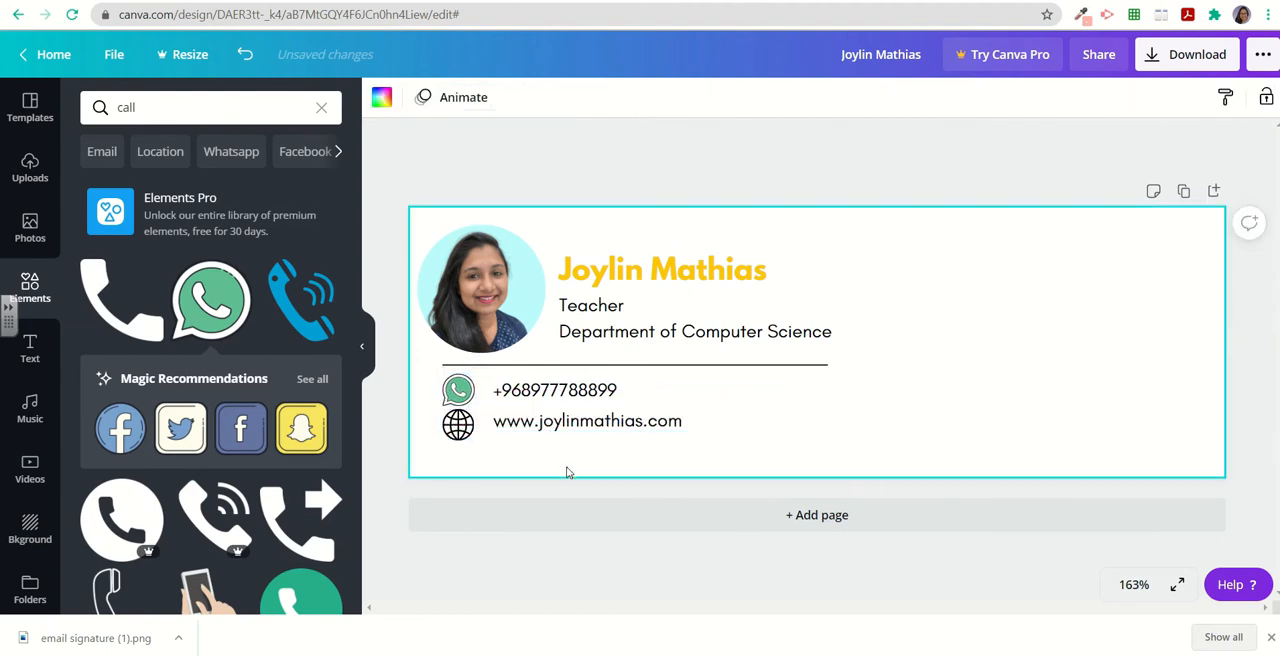
# Select all signature elements together and scale them up to fill more of the canvas.
pyautogui.moveTo(399, 175); pyautogui.dragTo(926, 481)
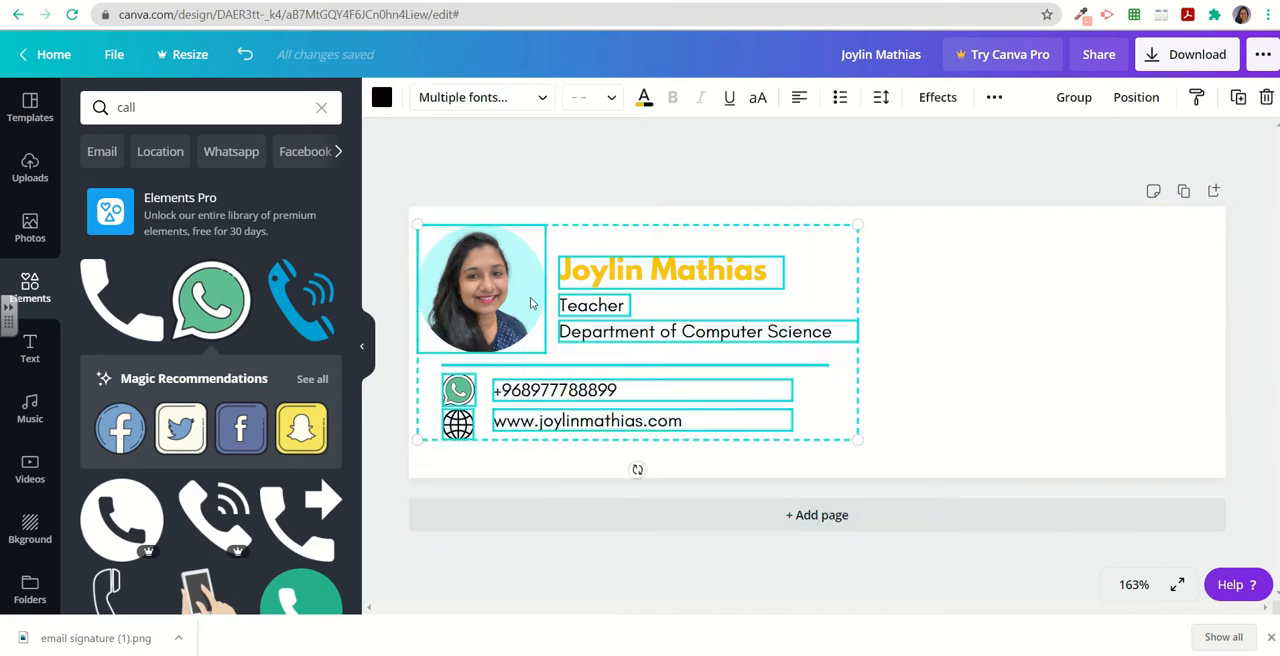
pyautogui.moveTo(854, 429); pyautogui.dragTo(928, 484)
pyautogui.moveTo(698, 234)
pyautogui.mouseDown()
pyautogui.moveTo(689, 217)
pyautogui.moveTo(699, 222)
pyautogui.mouseUp()
pyautogui.click(718, 168)
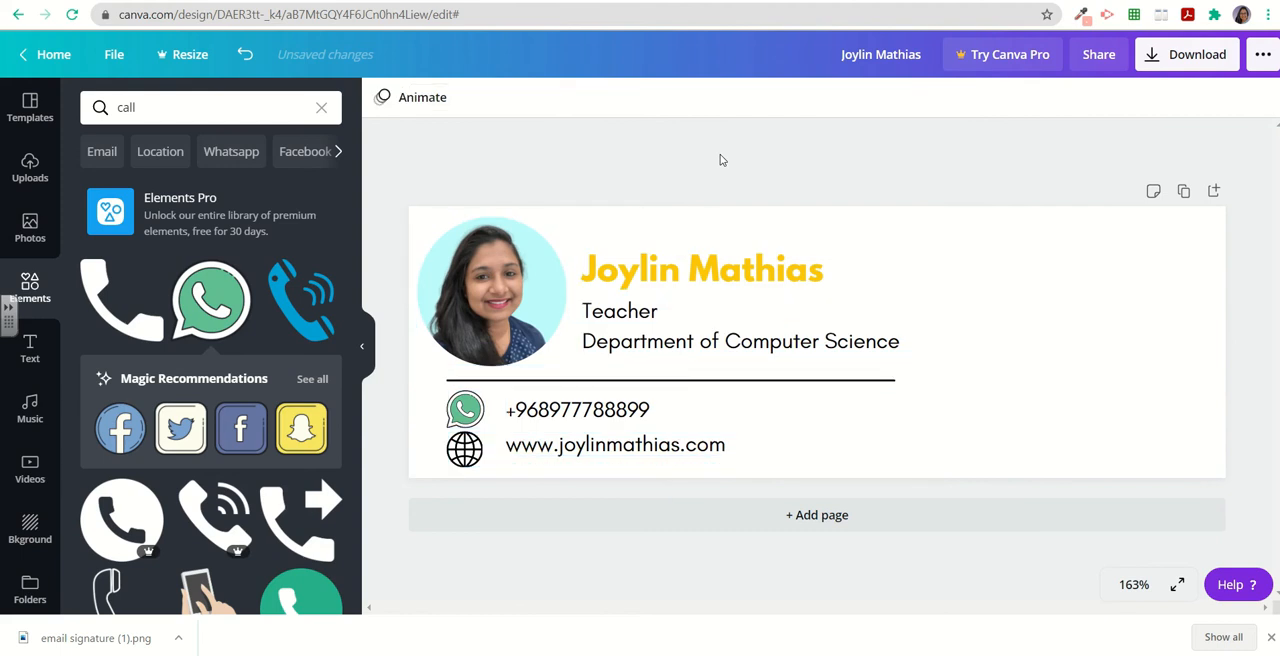
# Recolor the green fill of the WhatsApp icon to black.
pyautogui.click(472, 414)
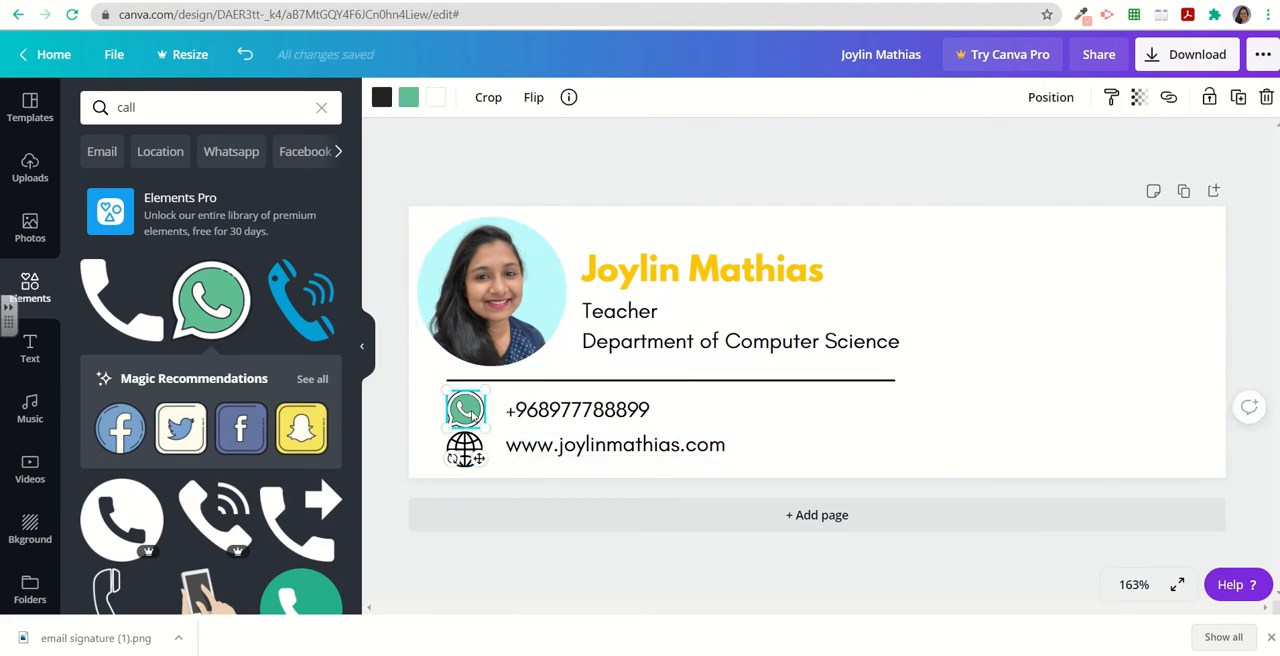
pyautogui.click(408, 97)
pyautogui.click(278, 266)
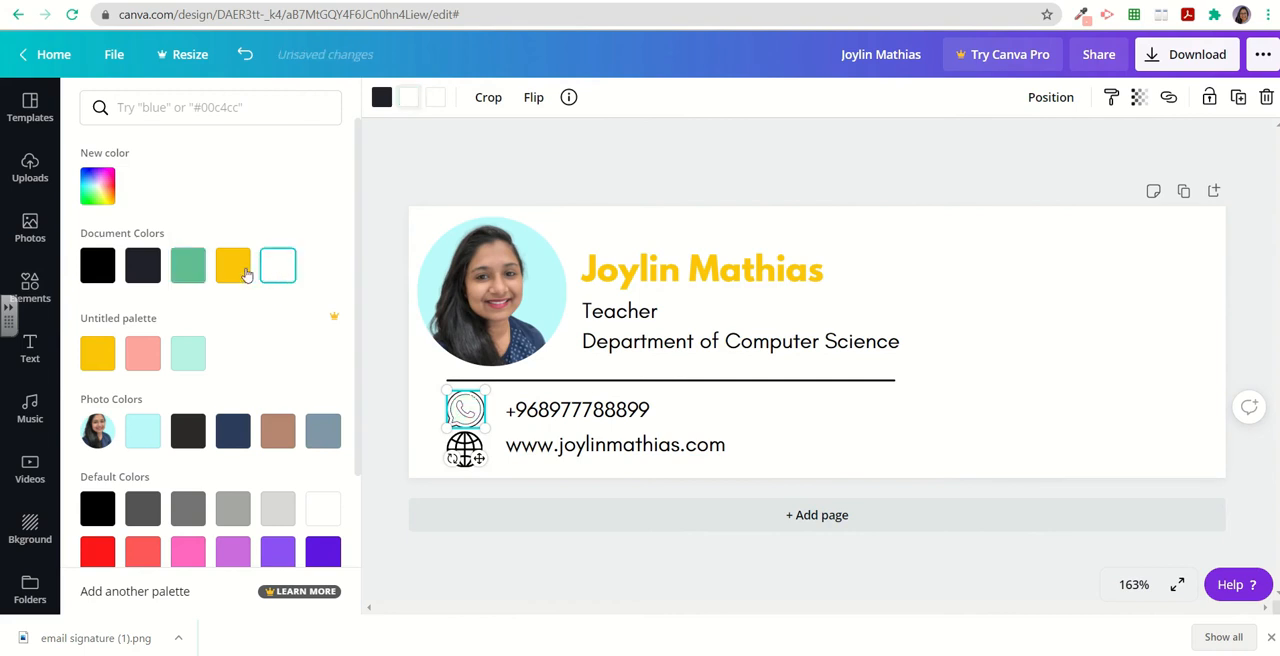
pyautogui.click(233, 266)
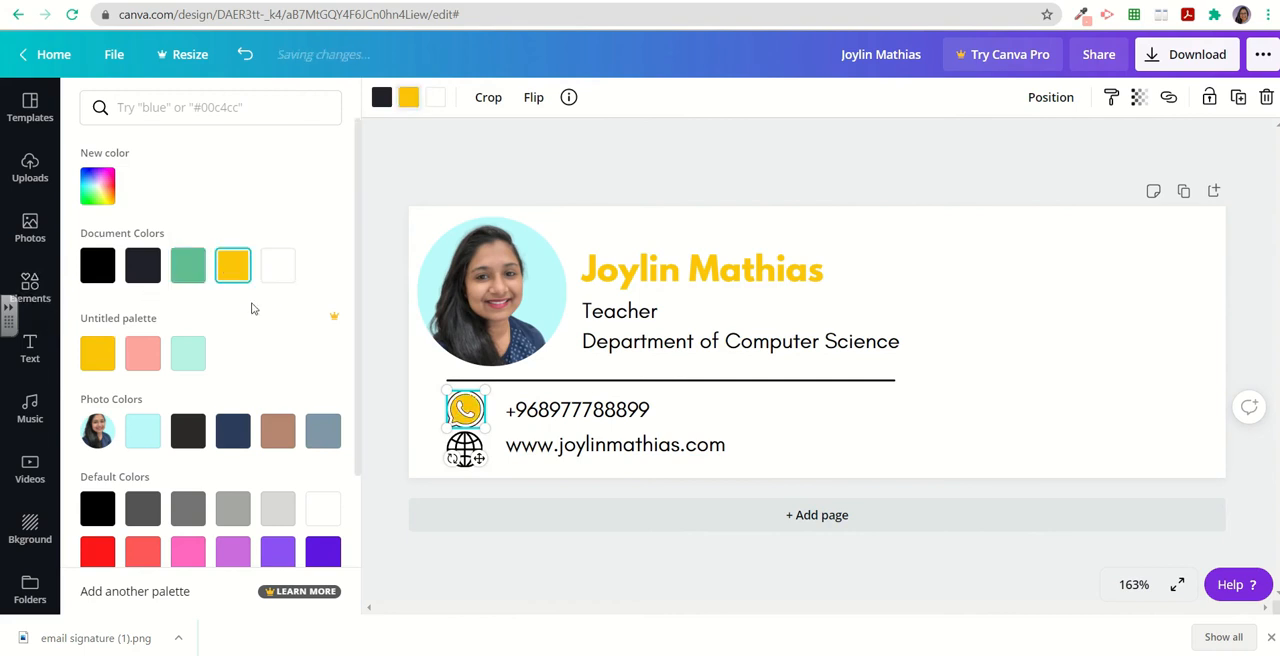
pyautogui.click(278, 265)
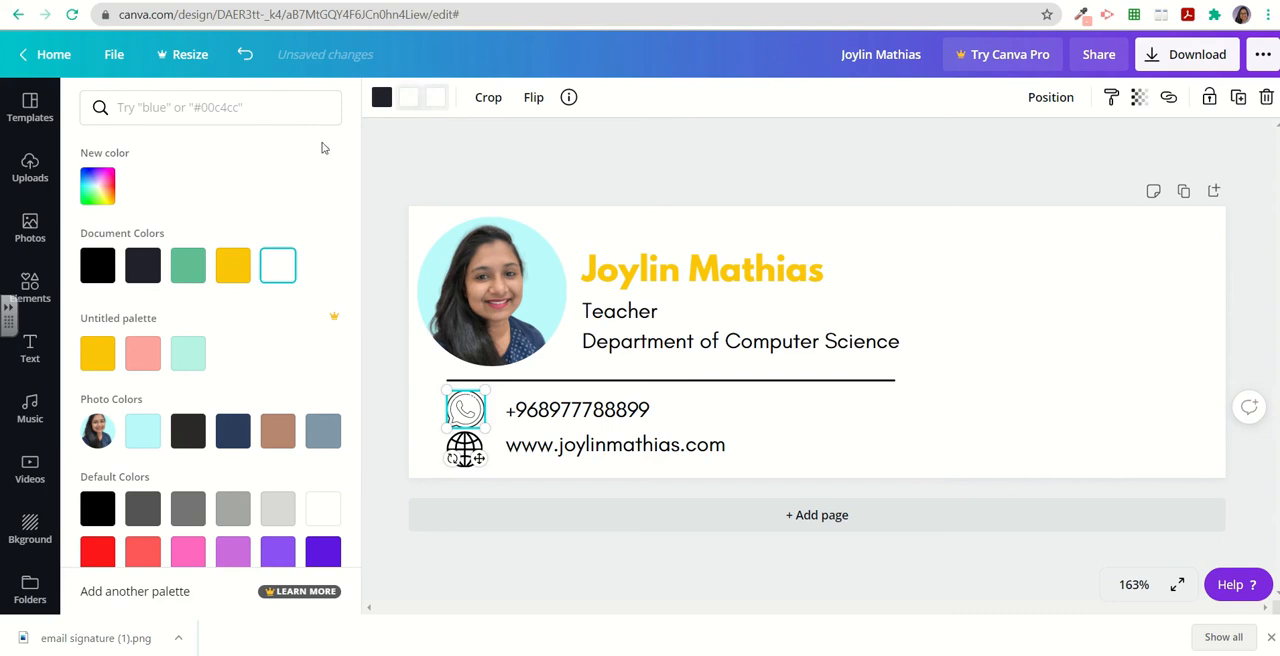
pyautogui.click(141, 268)
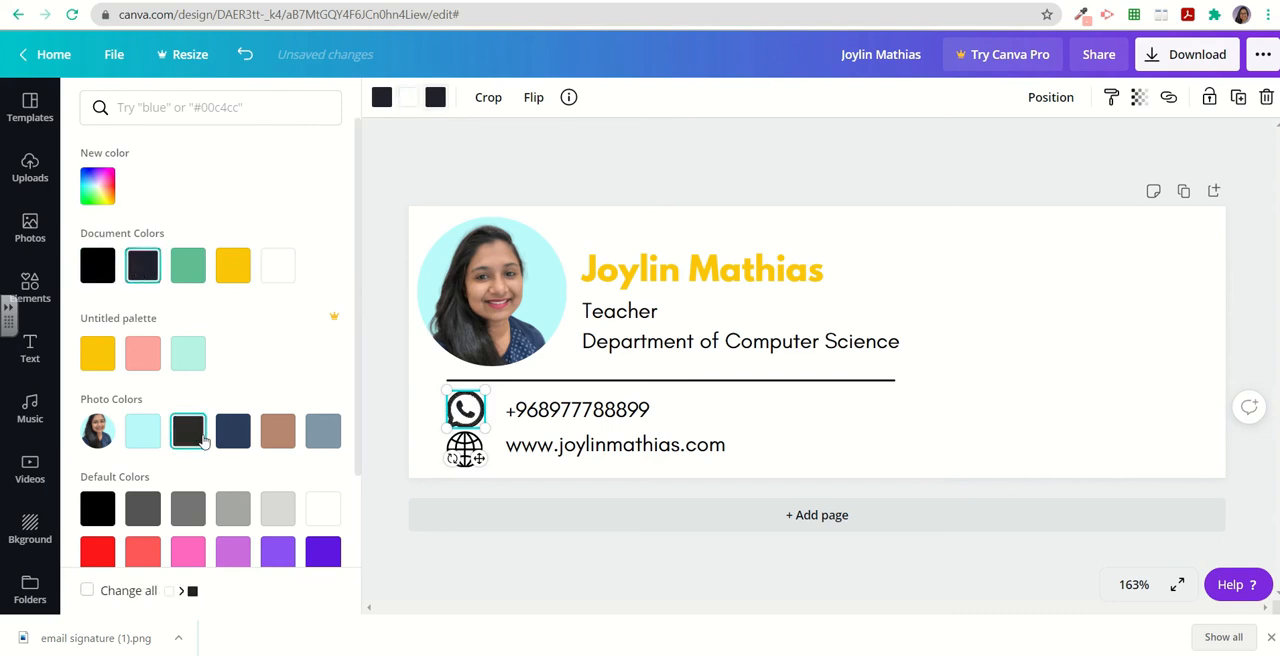
pyautogui.click(224, 512)
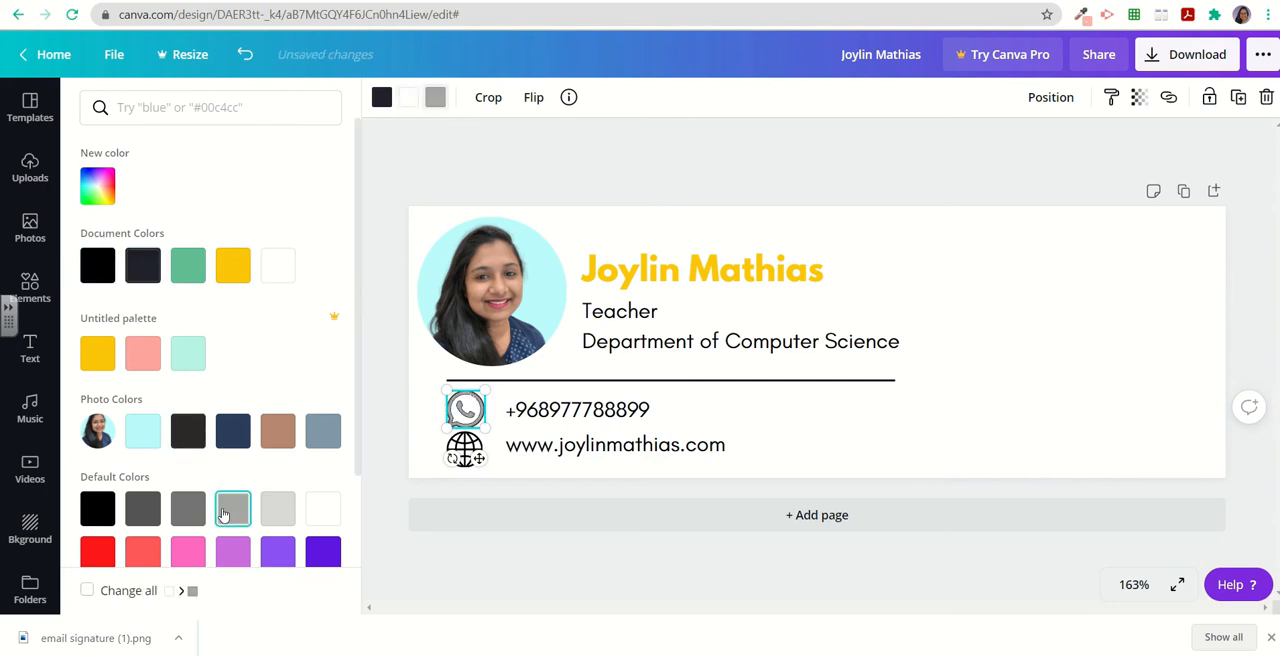
pyautogui.click(155, 510)
pyautogui.click(110, 511)
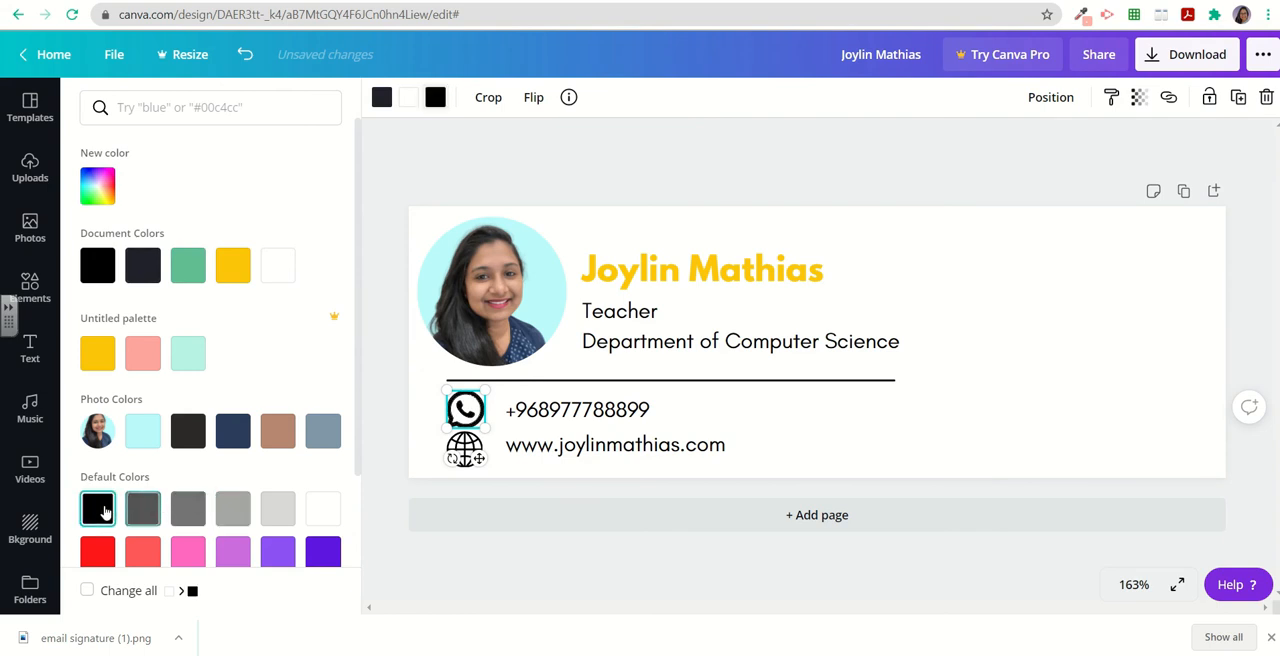
pyautogui.click(378, 218)
pyautogui.click(378, 218)
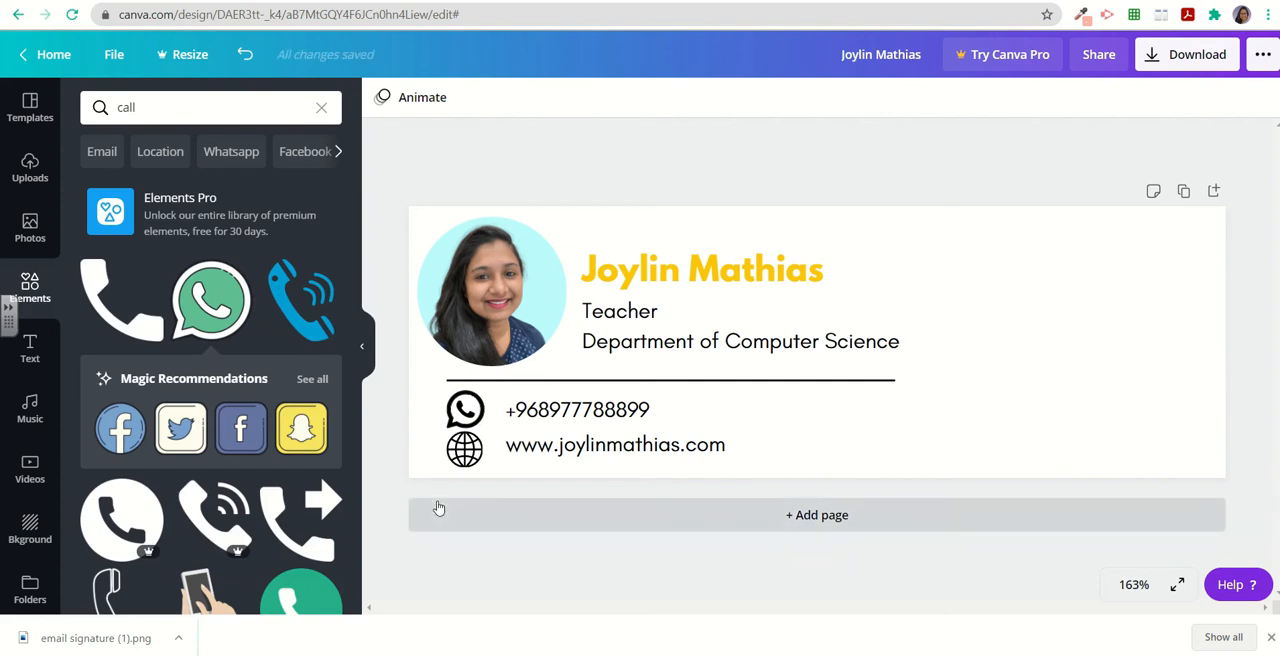
# Rename the design as email signature.
pyautogui.click(866, 55)
pyautogui.write('email signature')
pyautogui.click(788, 137)
pyautogui.click(363, 347)
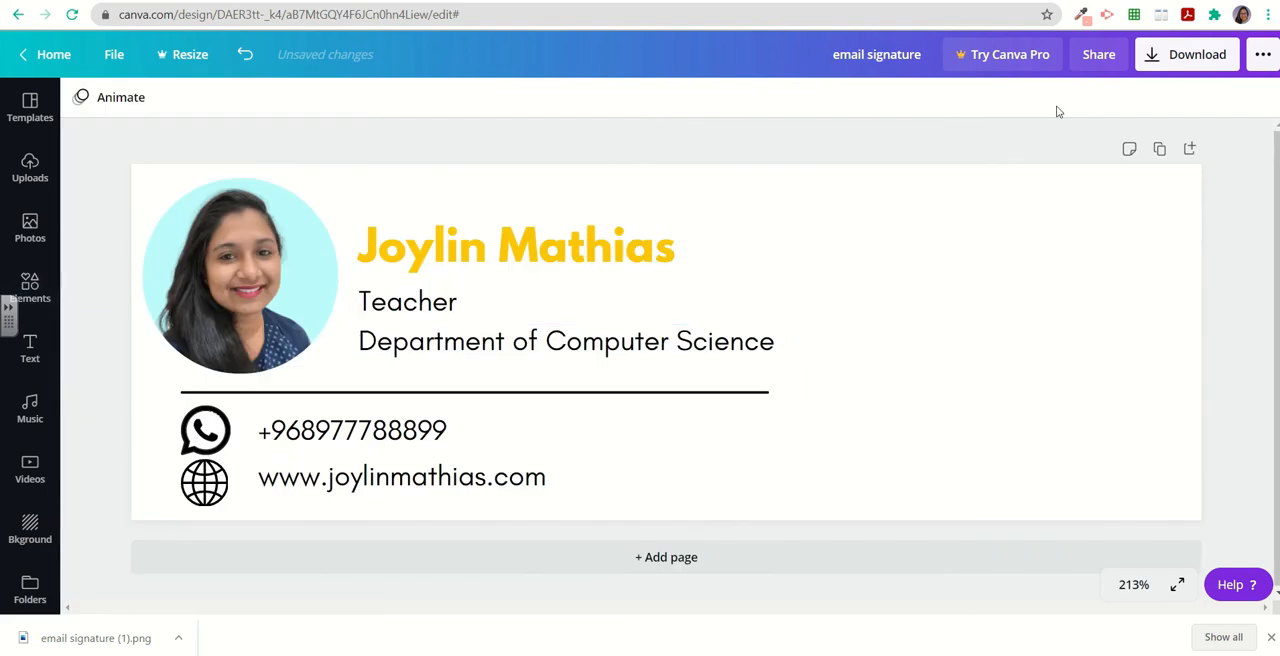
# Download the design as a PNG file.
pyautogui.click(1198, 56)
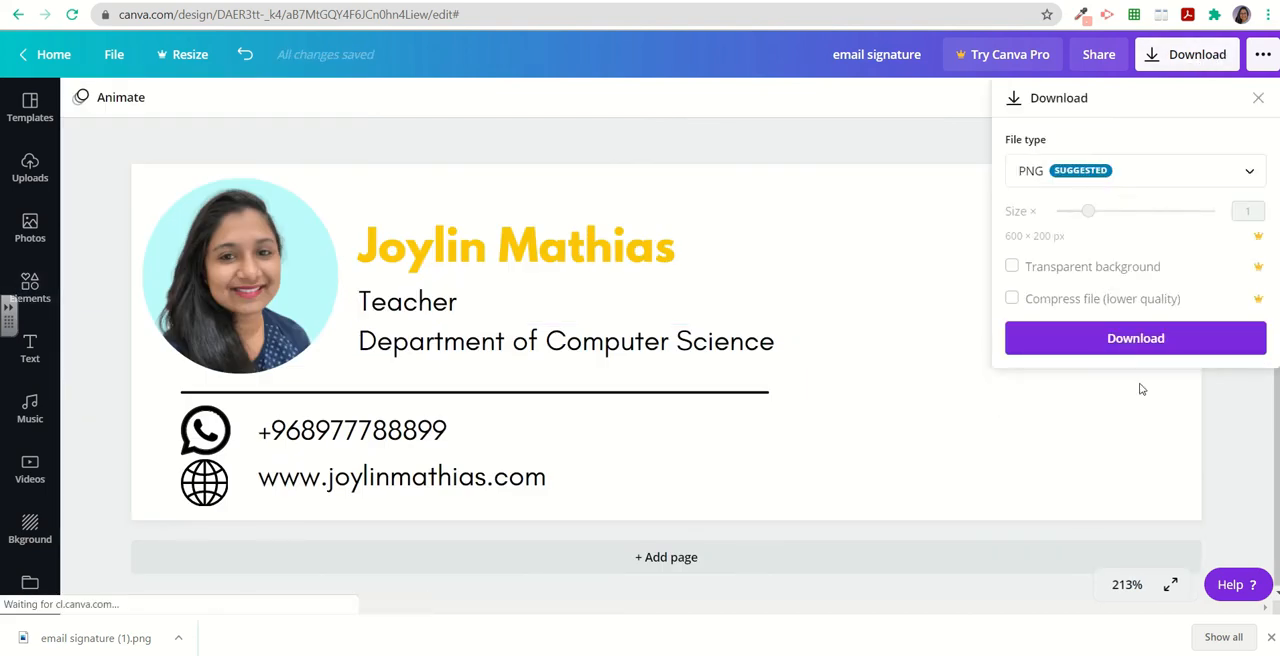
pyautogui.click(1141, 341)
pyautogui.click(1112, 89)
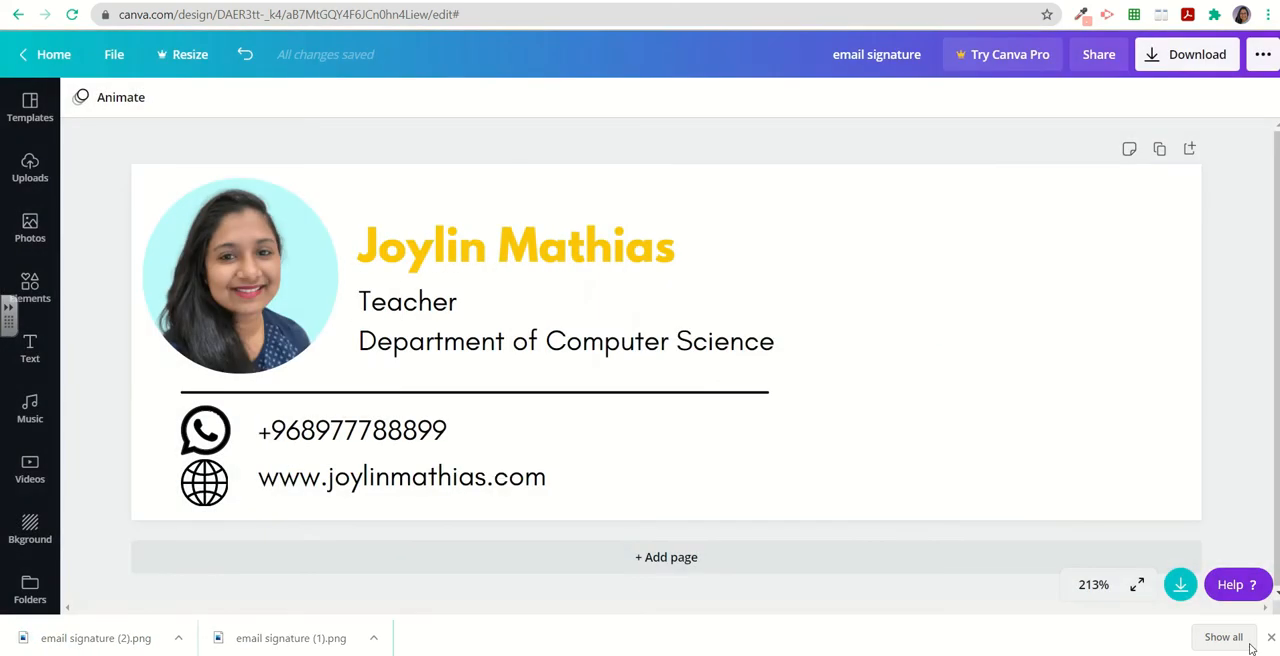
pyautogui.click(1271, 637)
# Switch to Gmail settings and create a new signature named Primary.
pyautogui.hotkey('ctrl', 'Tab')
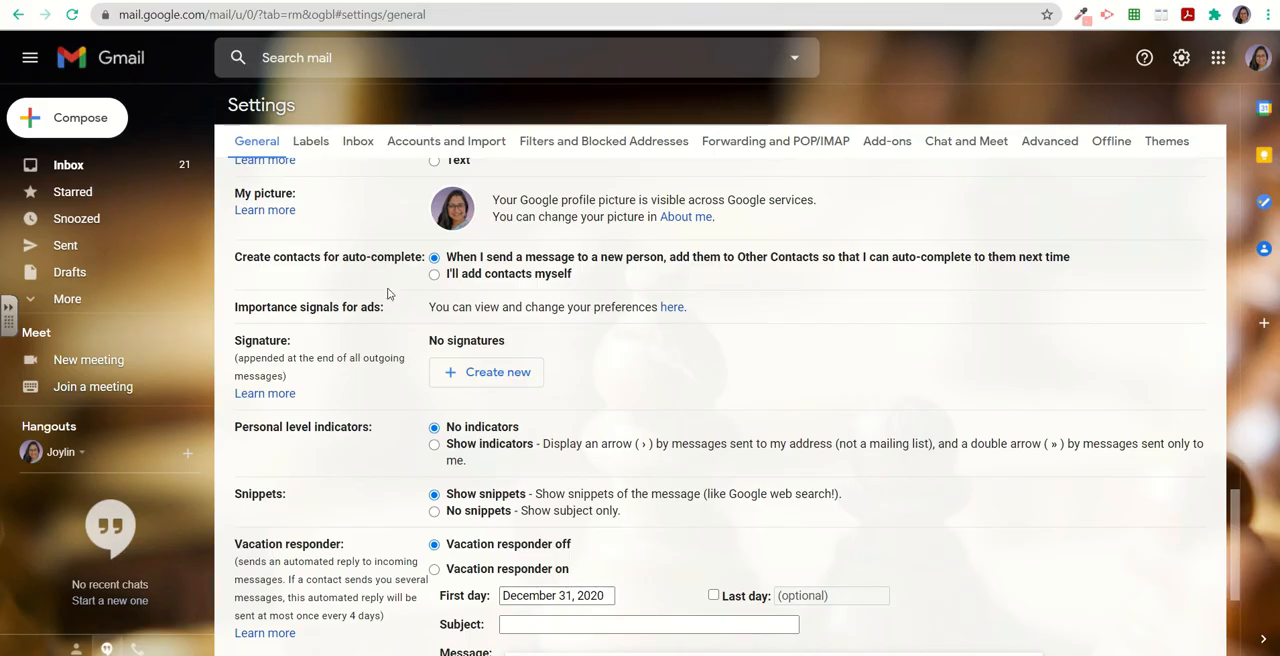
pyautogui.scroll(20, 388, 293)
pyautogui.scroll(-12, 448, 350)
pyautogui.scroll(-4, 448, 350)
pyautogui.click(485, 381)
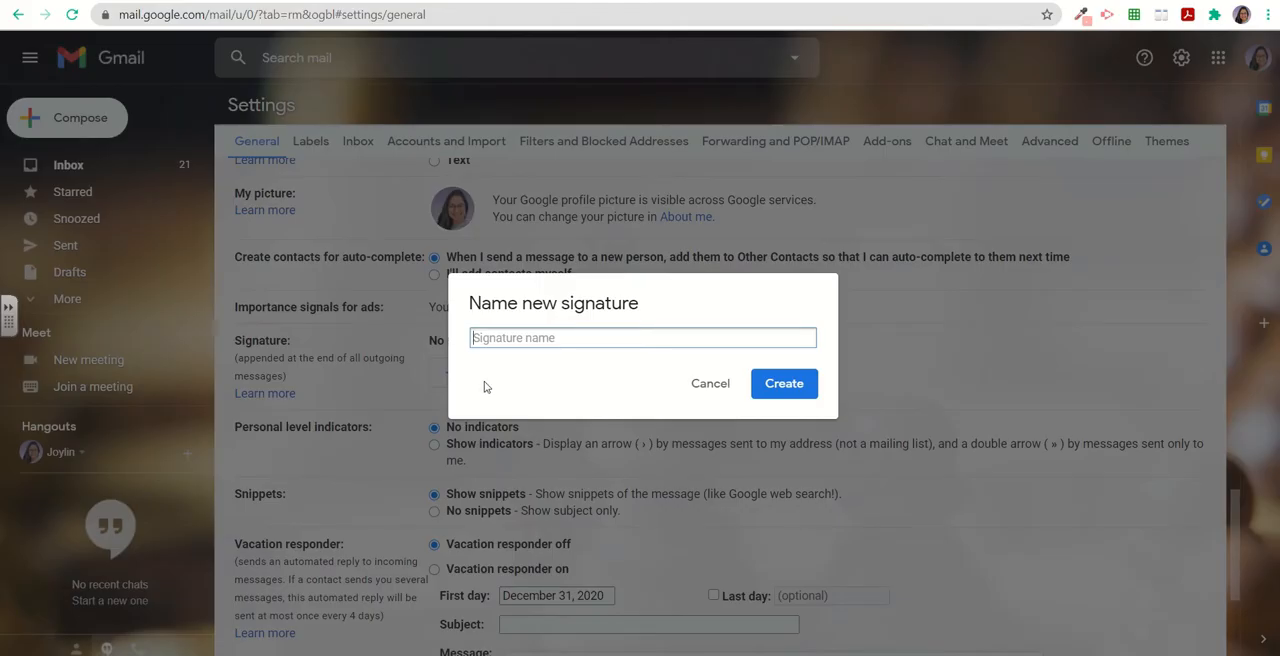
pyautogui.write('Primary')
pyautogui.click(784, 384)
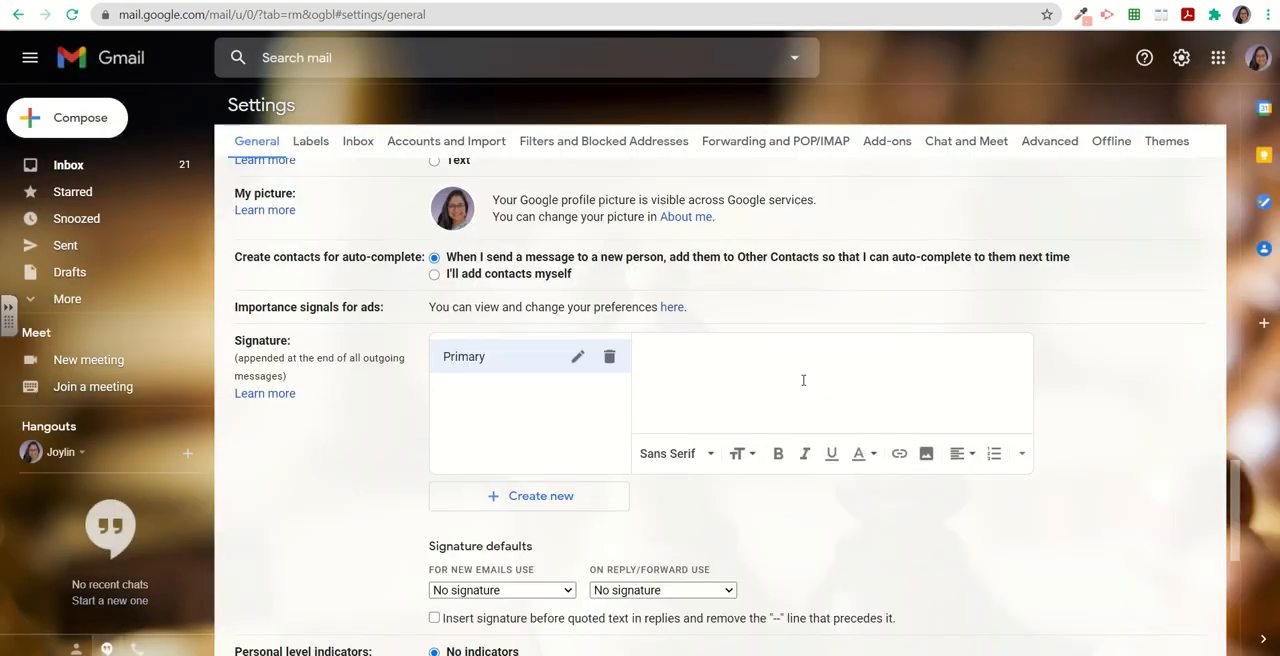
# Upload and insert the email signature (2) image into the signature editor.
pyautogui.click(926, 453)
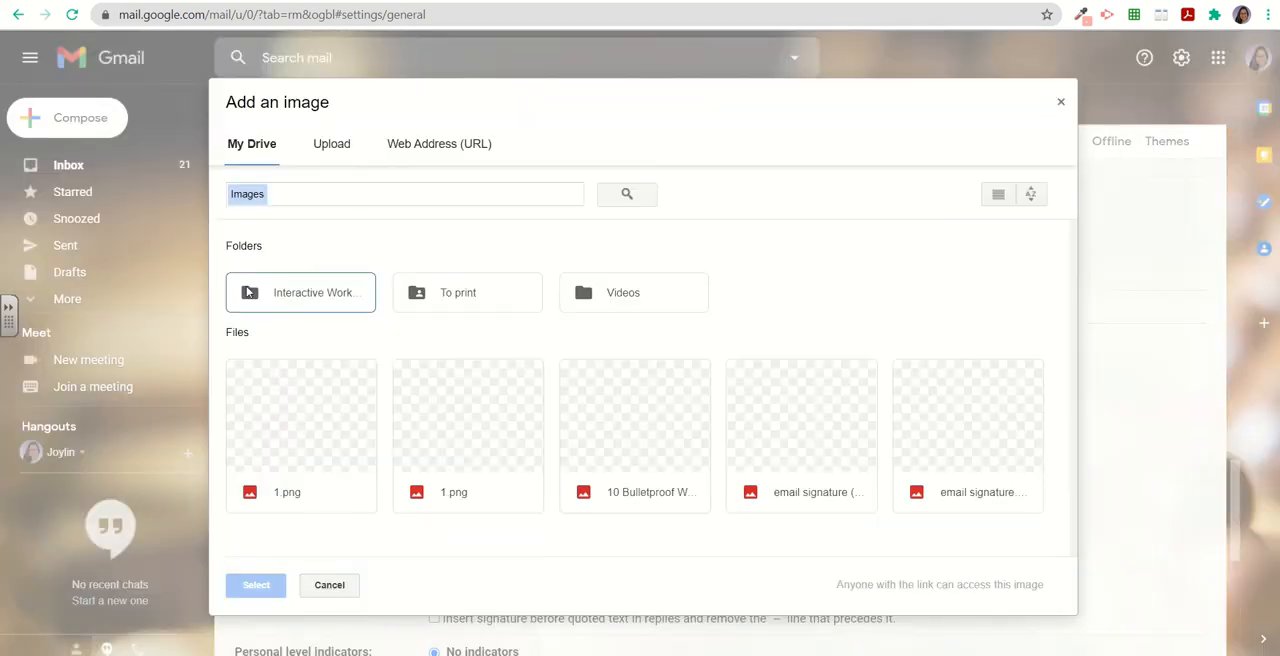
pyautogui.click(332, 146)
pyautogui.click(629, 393)
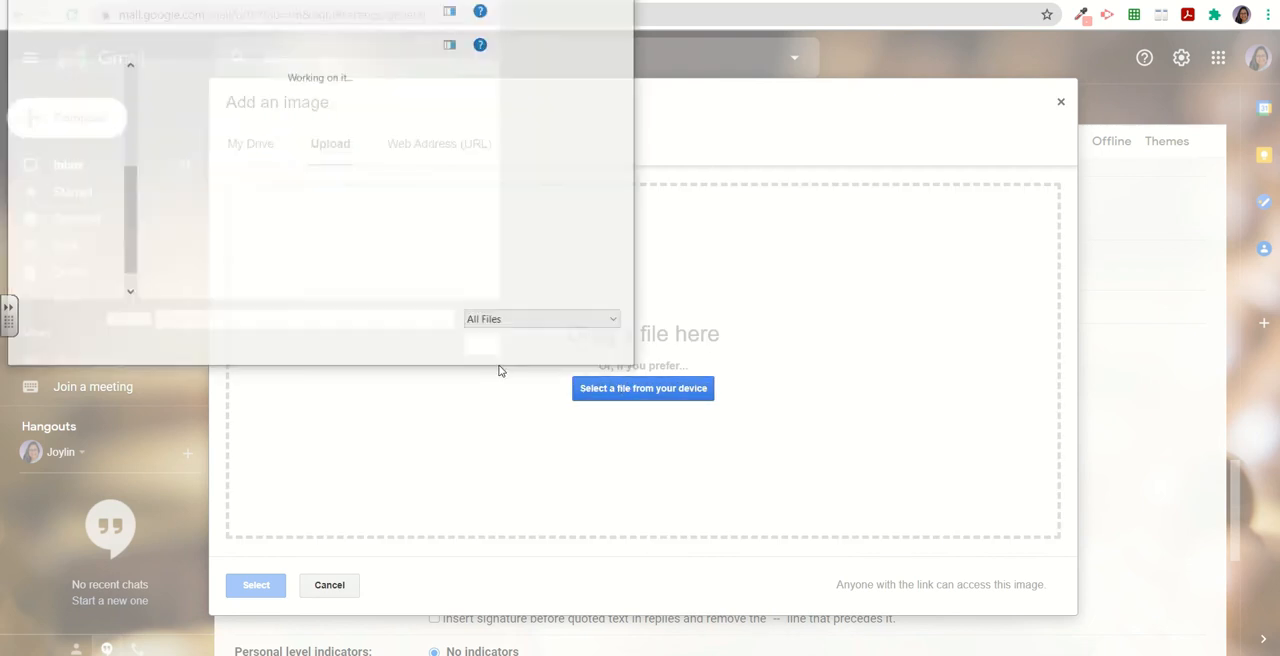
pyautogui.click(195, 150)
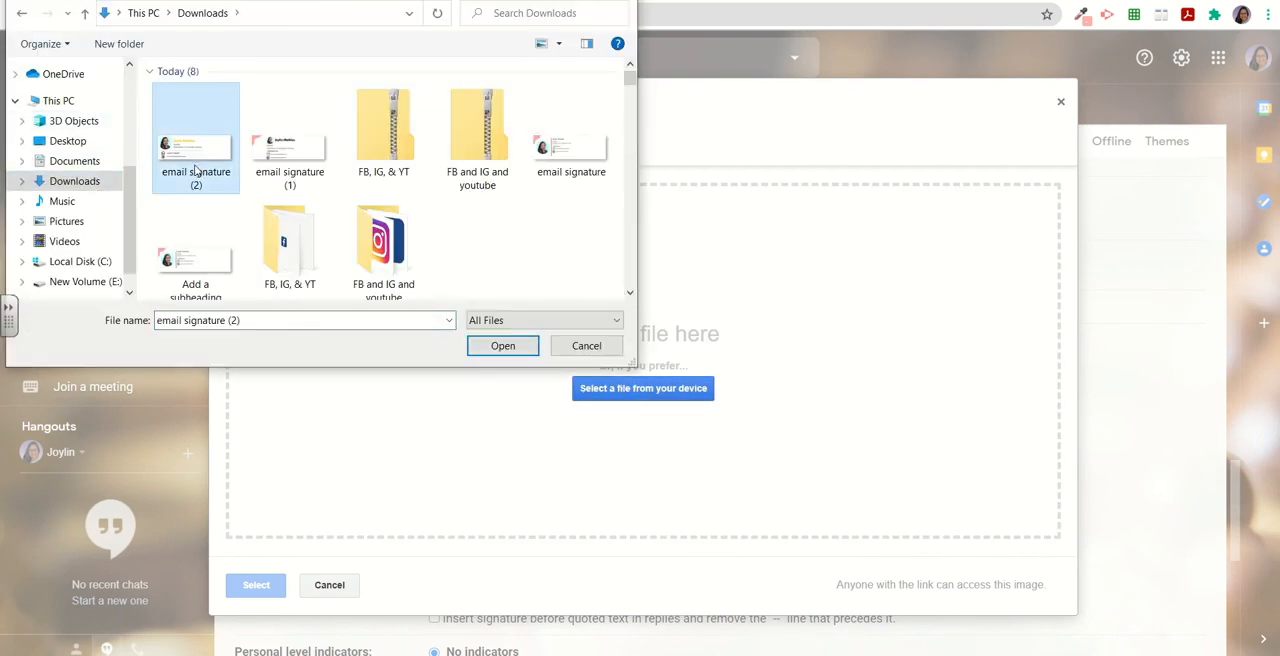
pyautogui.click(500, 346)
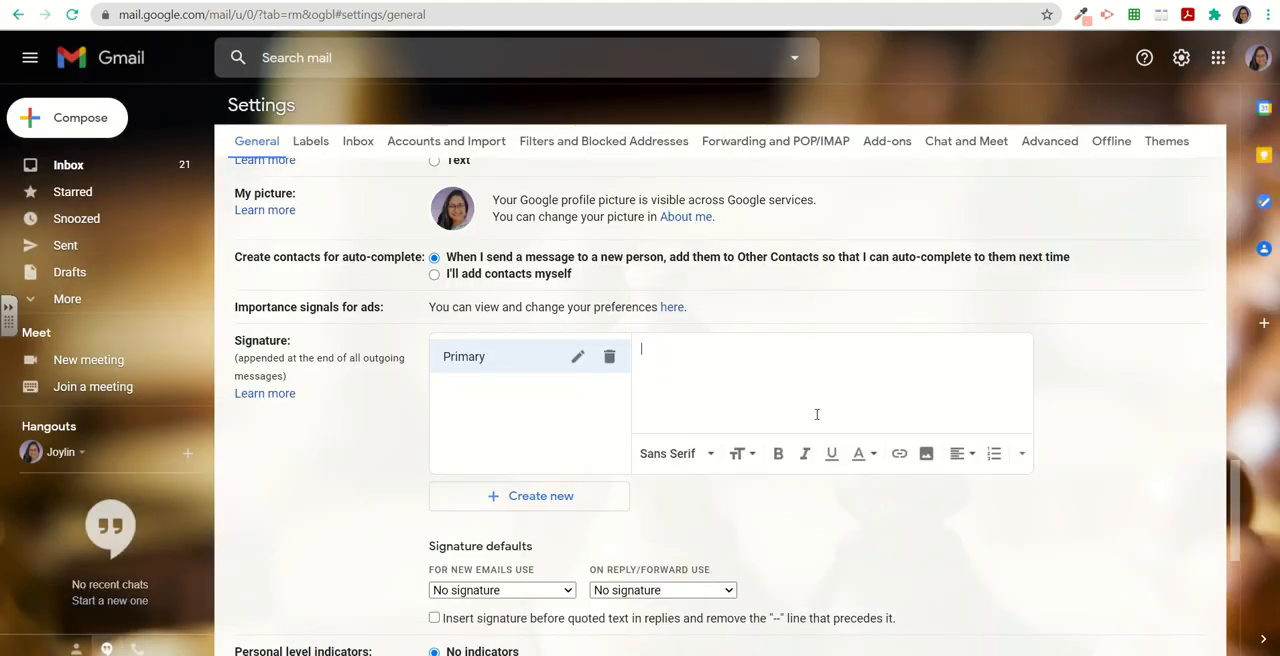
# Place the cursor after the signature image and start a new line.
pyautogui.scroll(-2, 760, 375)
pyautogui.scroll(-1, 760, 375)
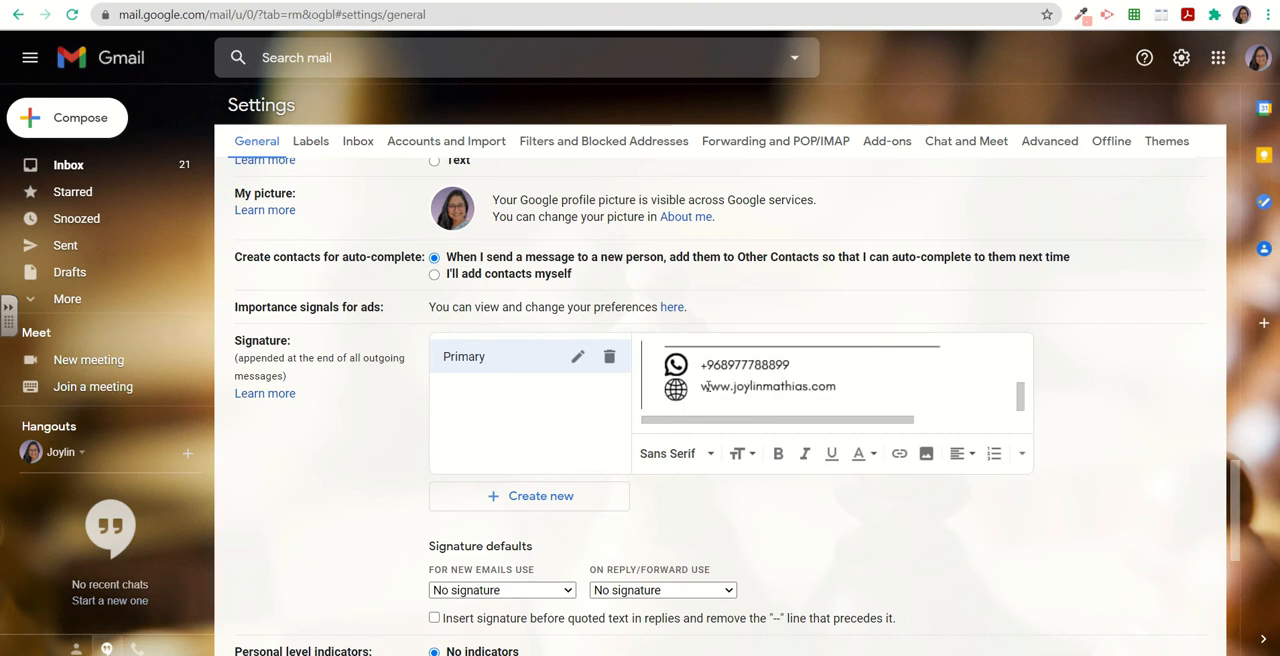
pyautogui.press('Right')
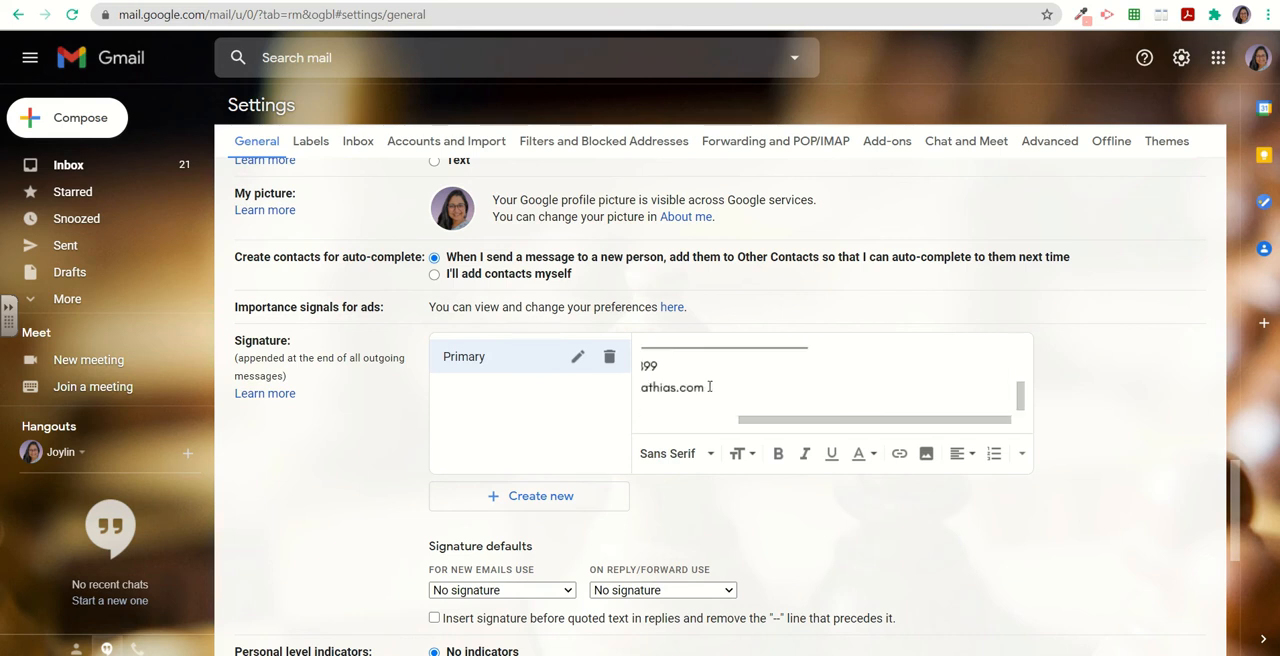
pyautogui.press('Return')
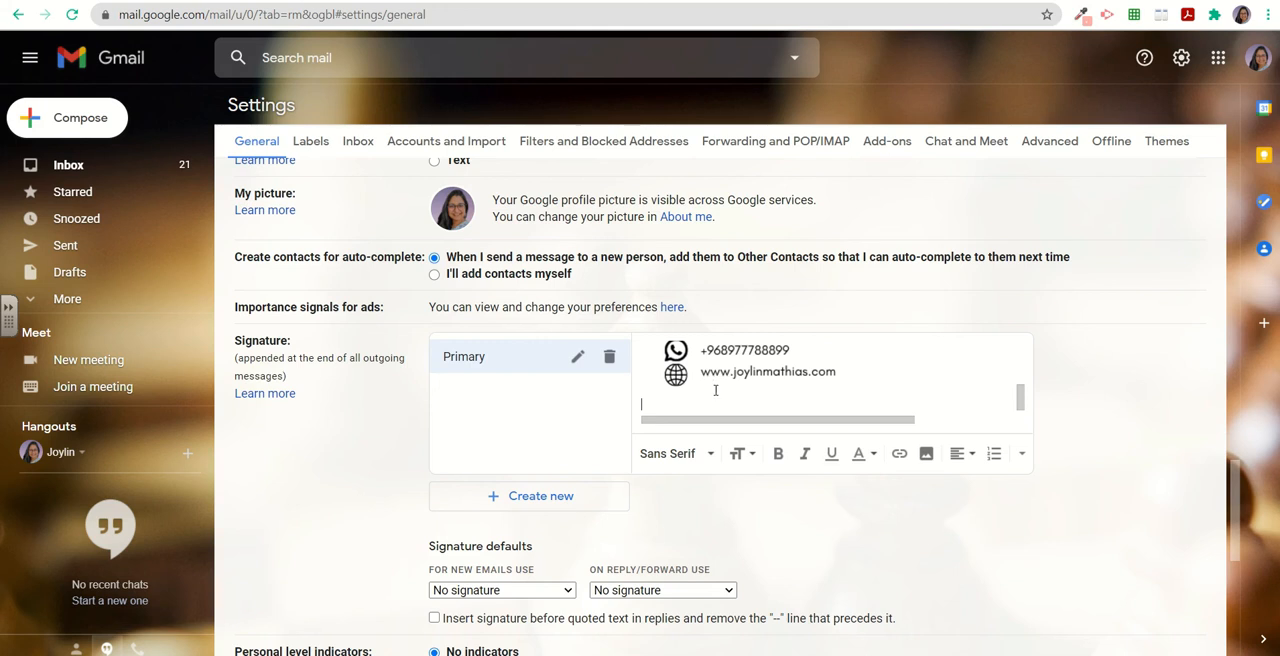
# Upload and insert a social media icons image on the new line.
pyautogui.click(924, 455)
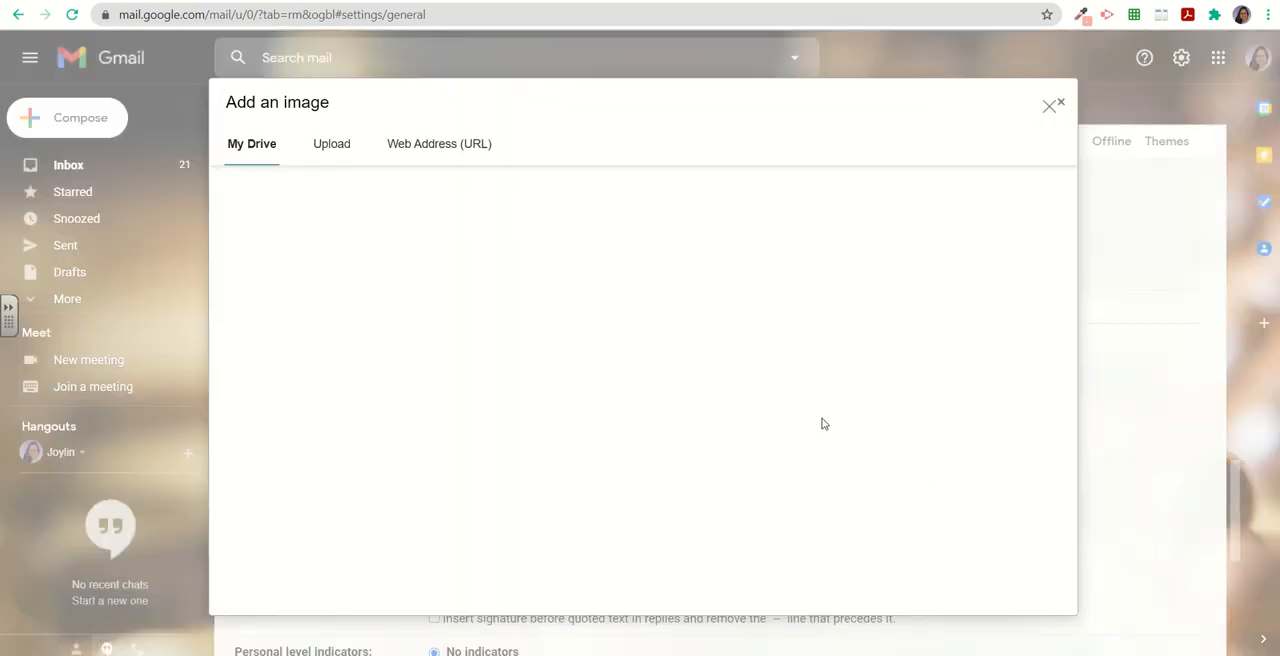
pyautogui.click(330, 144)
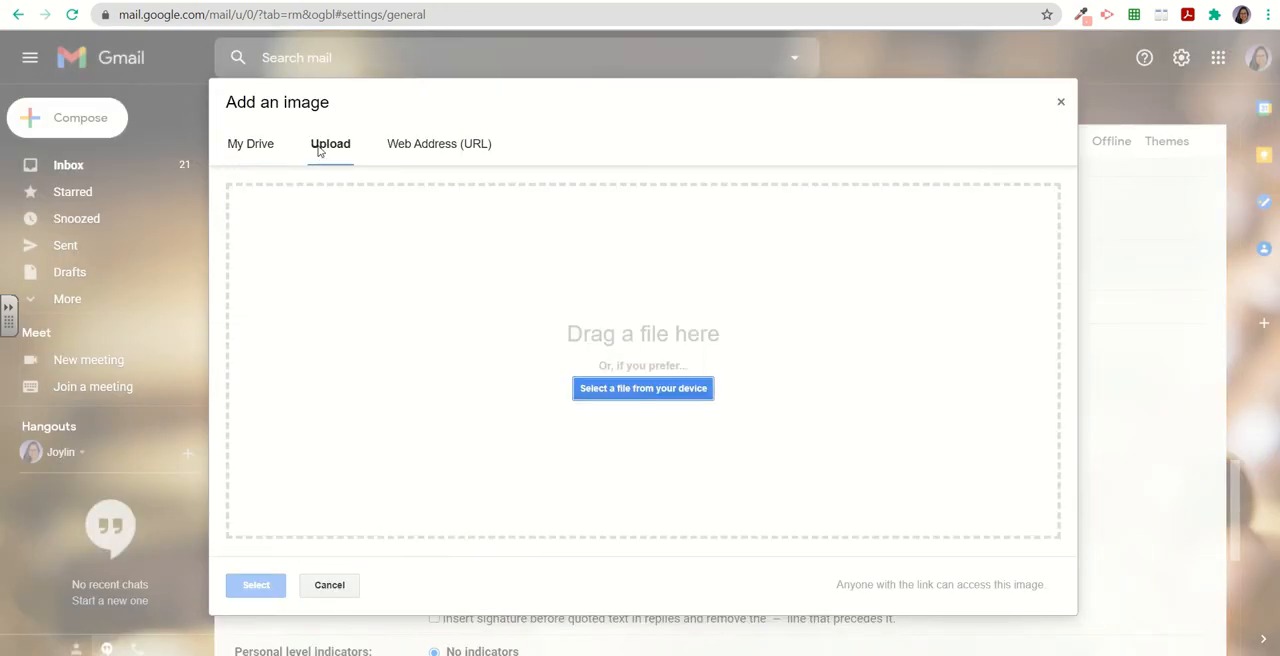
pyautogui.click(642, 390)
pyautogui.click(290, 240)
pyautogui.click(503, 345)
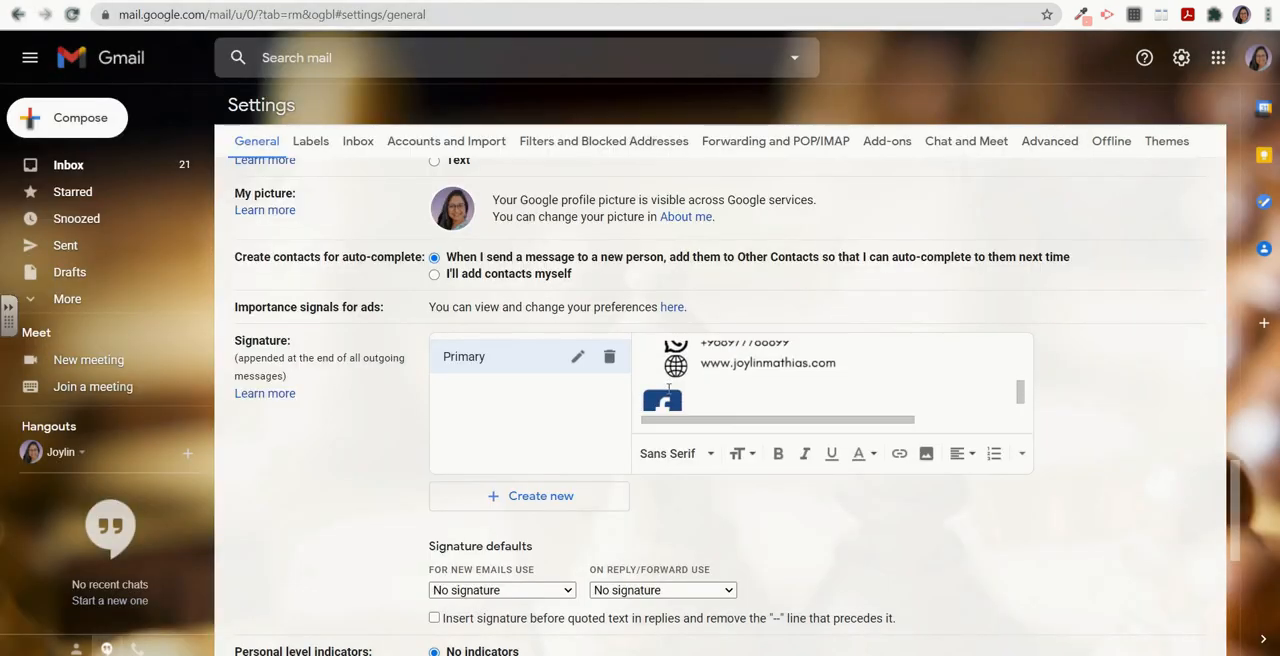
pyautogui.scroll(-1, 669, 389)
# Upload and insert another social icon image and resize it to small.
pyautogui.click(925, 455)
pyautogui.click(330, 144)
pyautogui.click(611, 390)
pyautogui.click(391, 132)
pyautogui.click(503, 345)
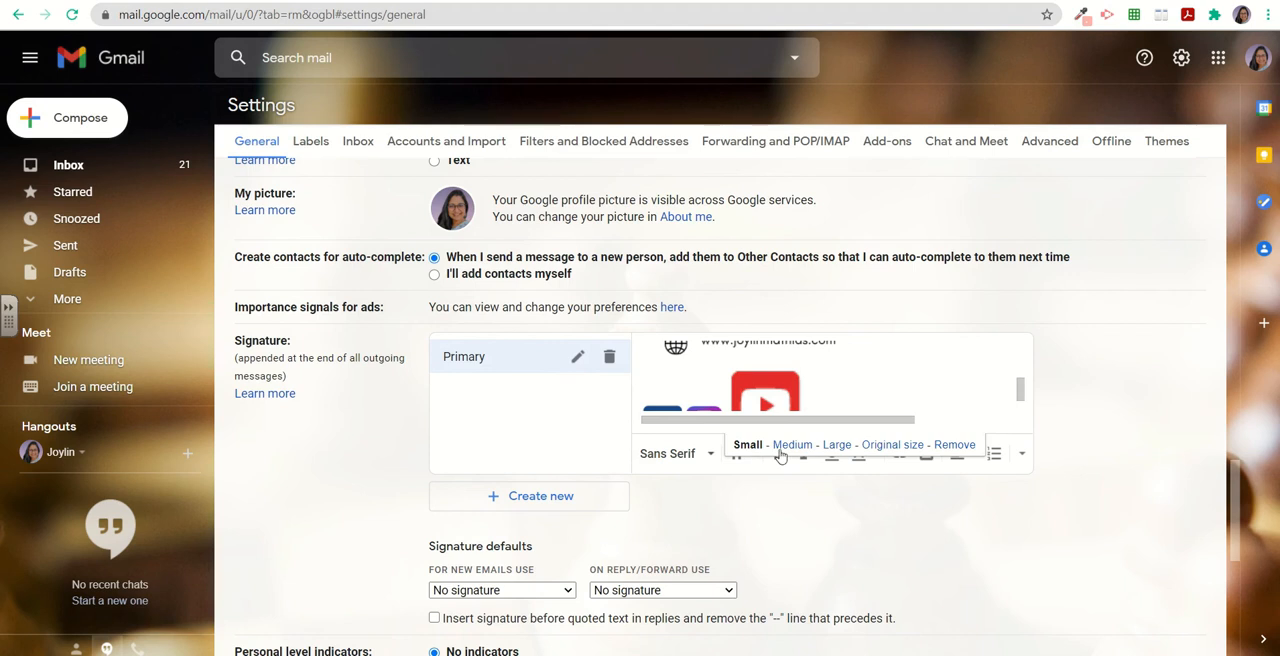
pyautogui.click(797, 384)
pyautogui.scroll(1, 800, 386)
pyautogui.scroll(-1, 775, 352)
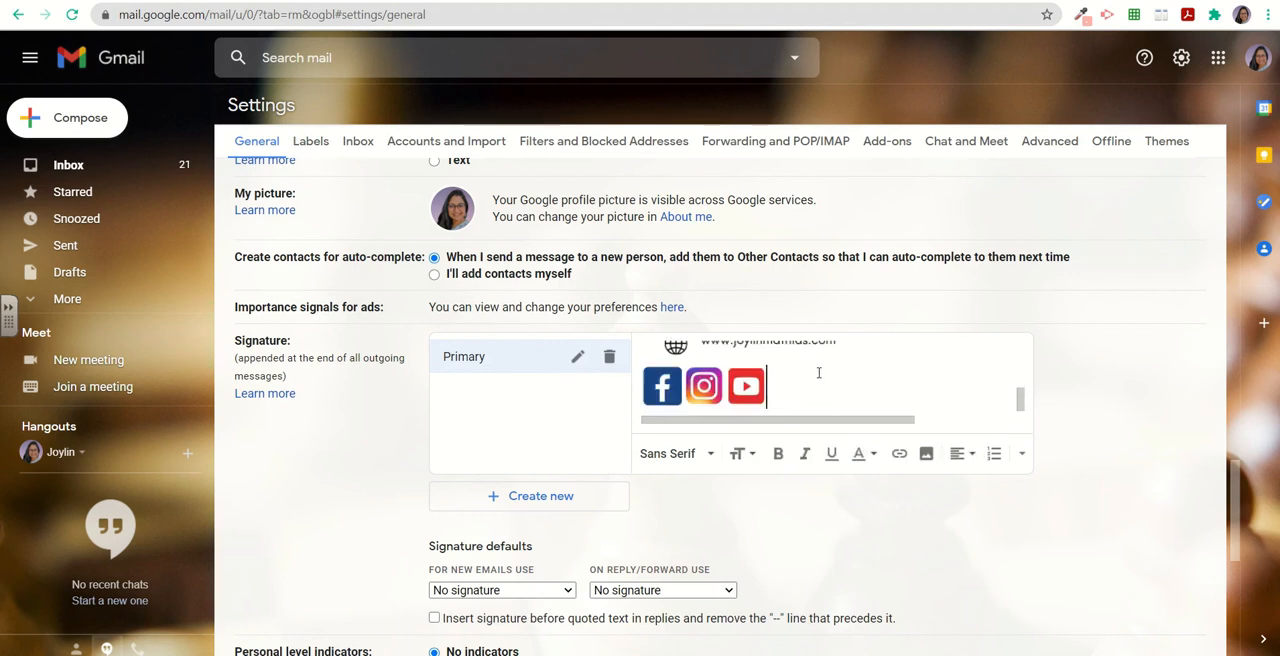
pyautogui.click(664, 391)
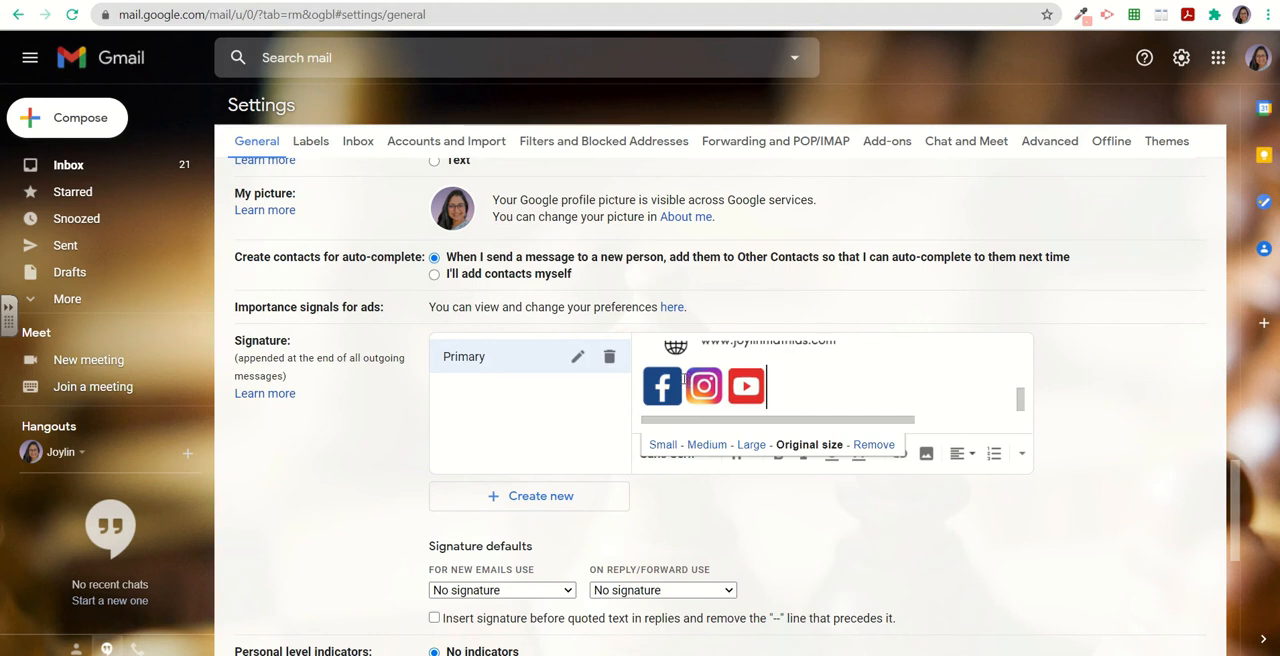
pyautogui.click(898, 402)
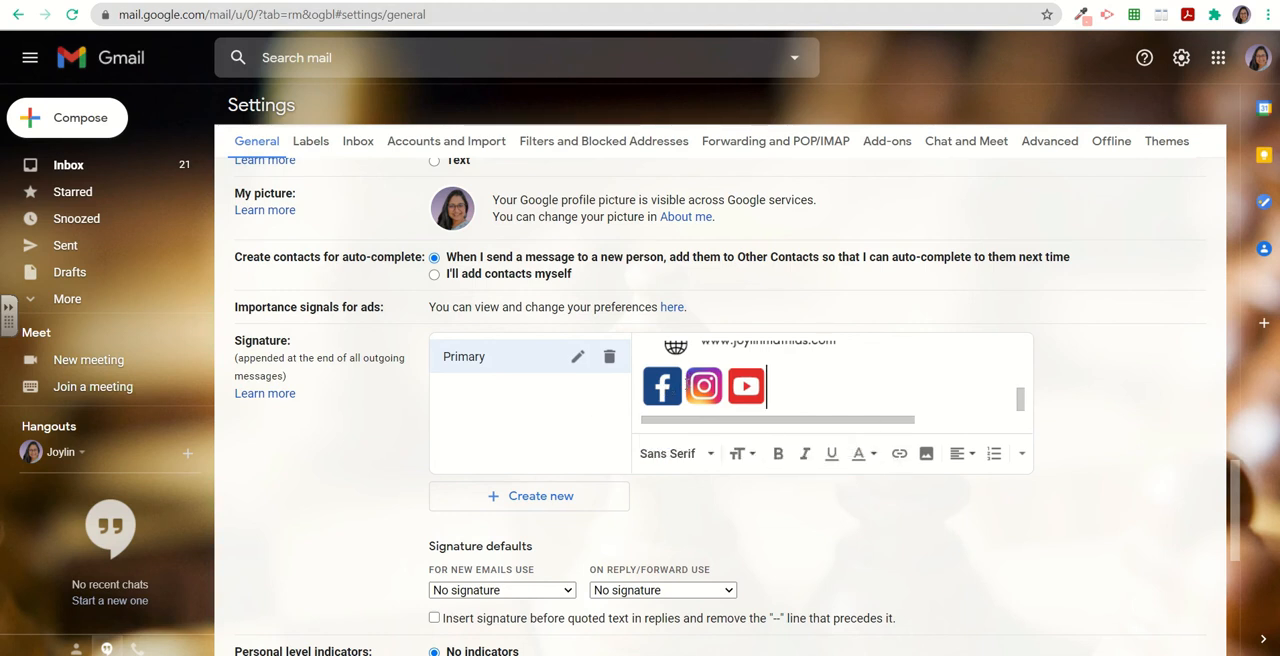
pyautogui.moveTo(684, 382); pyautogui.dragTo(640, 390)
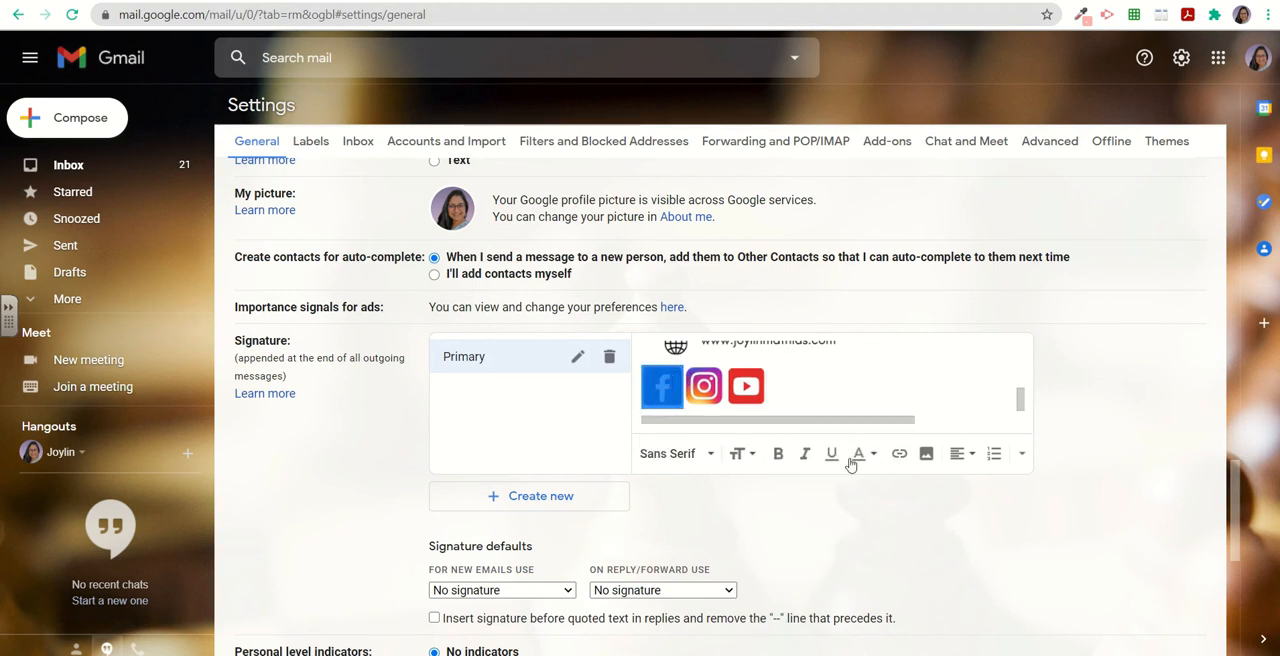
pyautogui.click(898, 454)
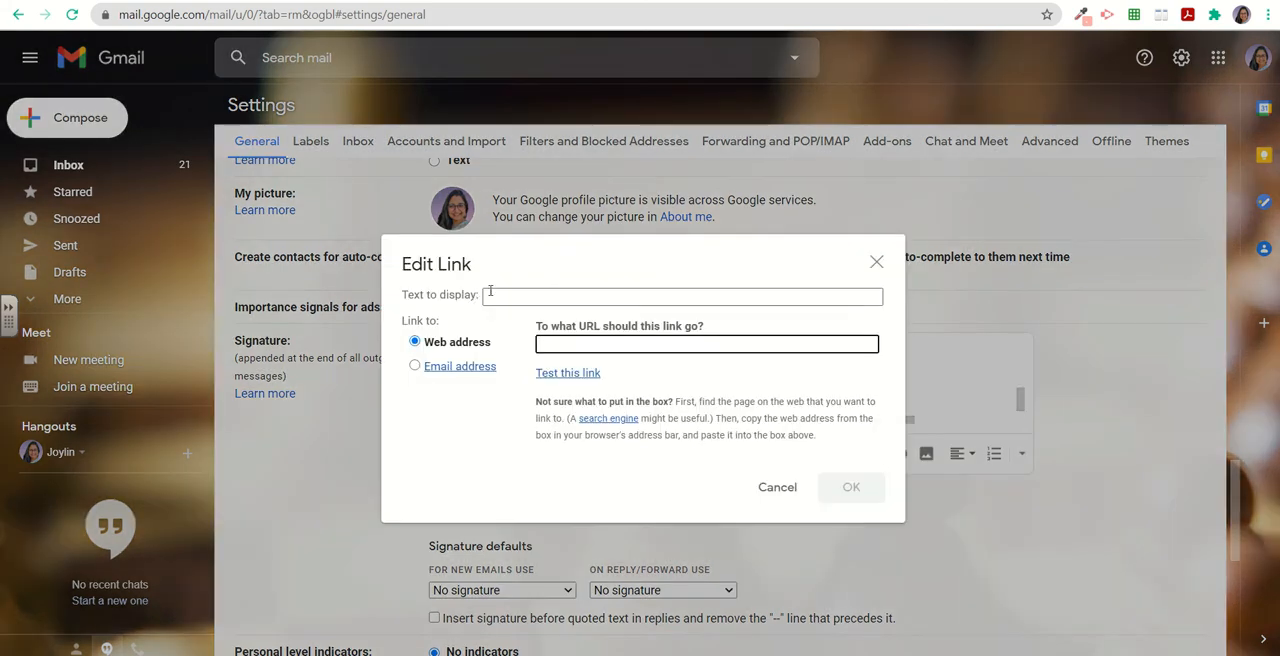
pyautogui.write('www.facebook.com')
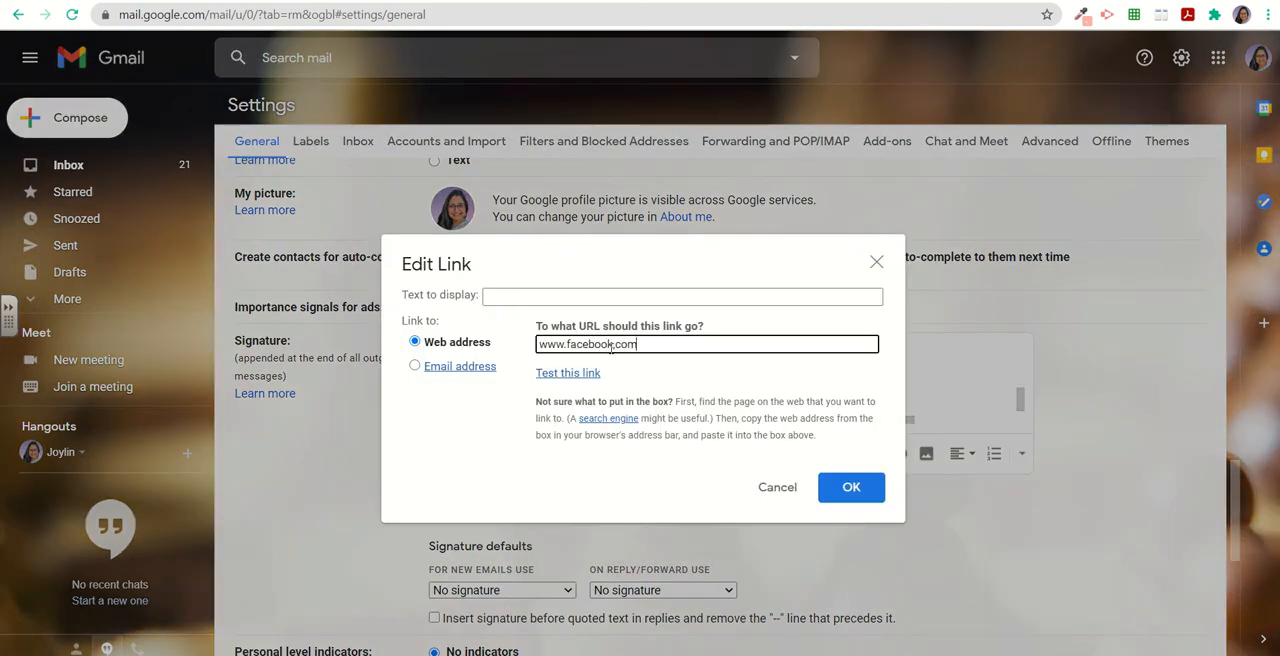
pyautogui.click(850, 487)
pyautogui.moveTo(726, 385); pyautogui.dragTo(682, 390)
pyautogui.click(898, 454)
pyautogui.write('www.instagram.com')
pyautogui.click(848, 487)
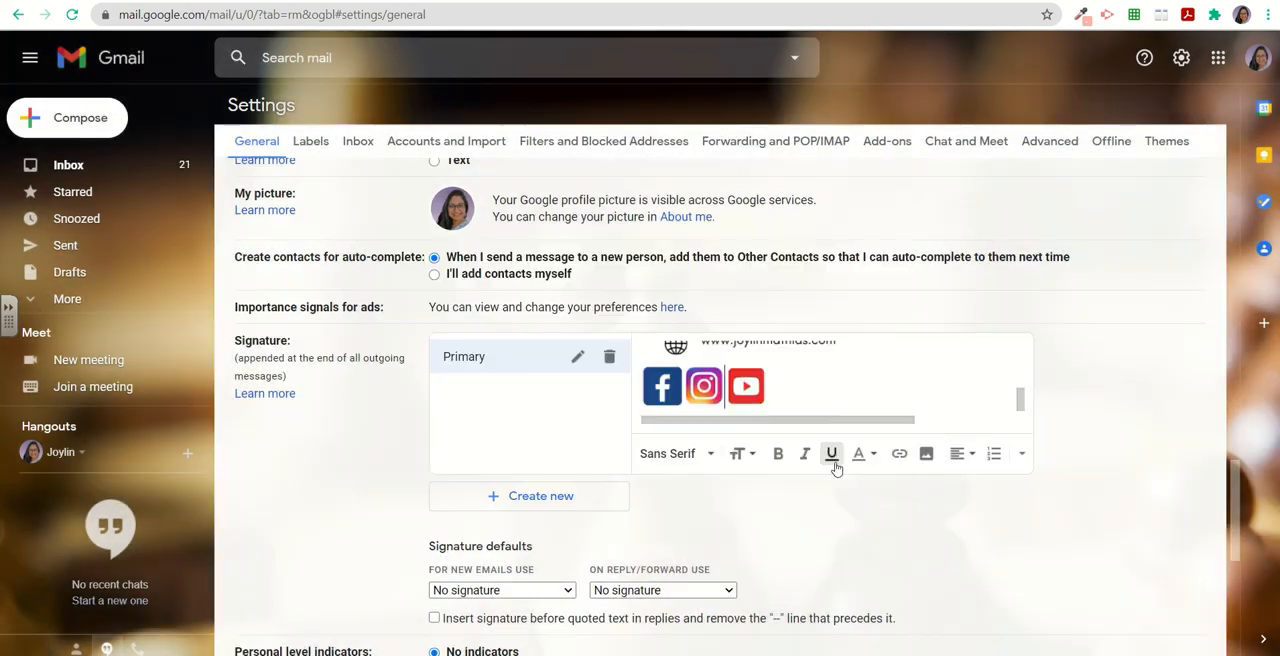
pyautogui.moveTo(765, 390); pyautogui.dragTo(726, 388)
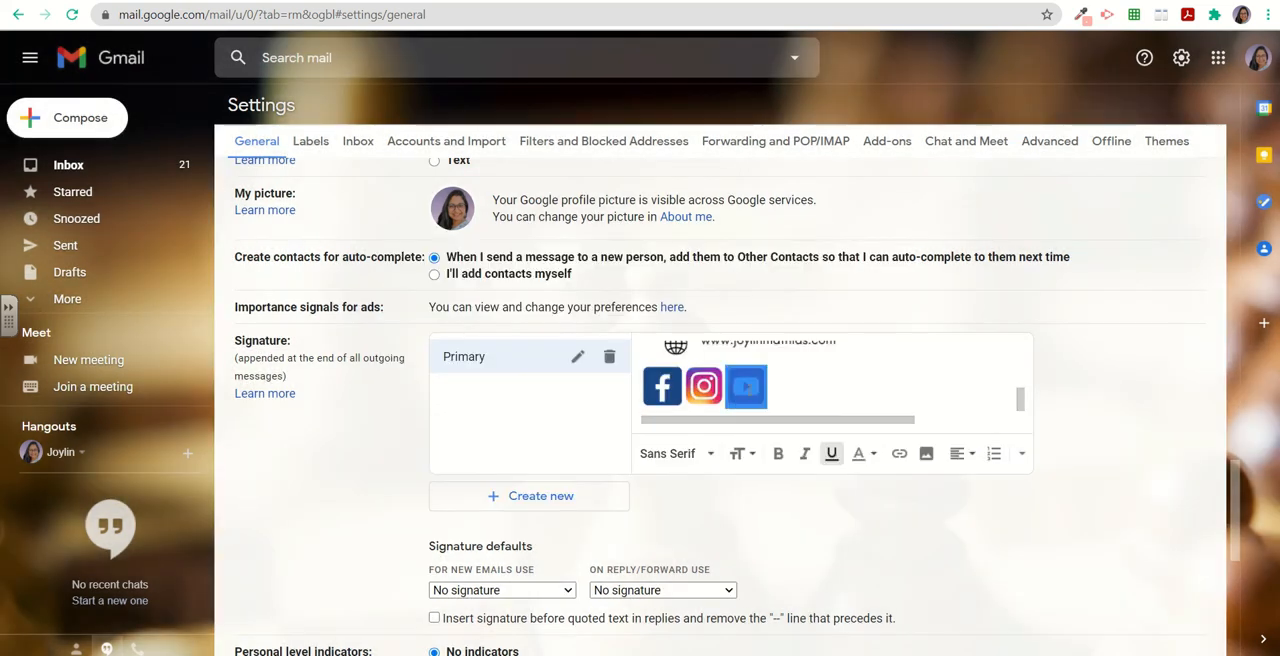
pyautogui.click(898, 454)
pyautogui.write('www.youtube.com')
pyautogui.click(850, 487)
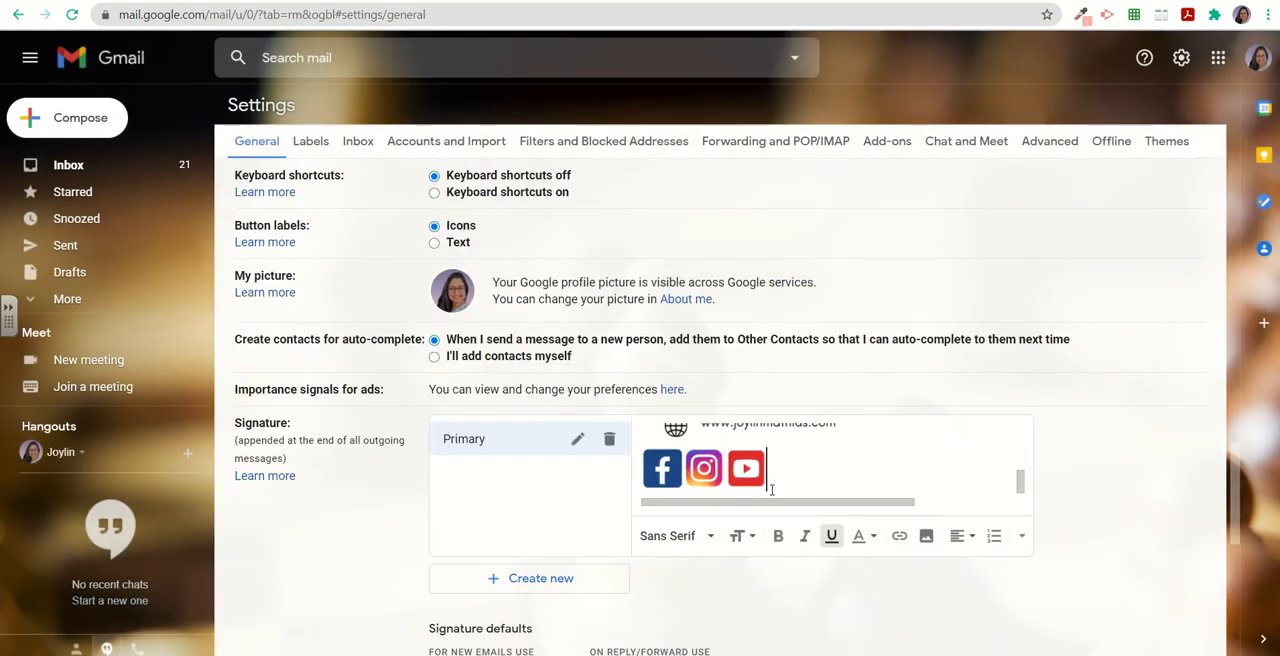
pyautogui.scroll(-10, 760, 530)
pyautogui.click(688, 573)
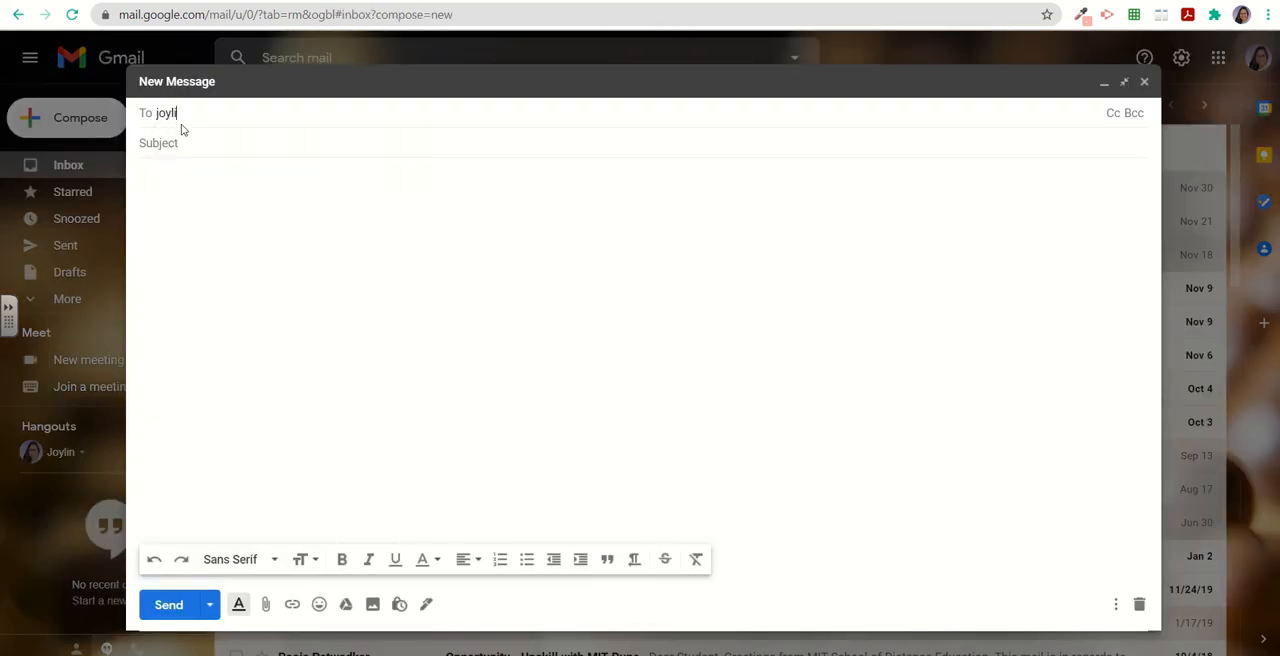
# Address a new email to your own Gmail address with the subject Trial signature.
pyautogui.press('Tab')
pyautogui.write('Trial signature')
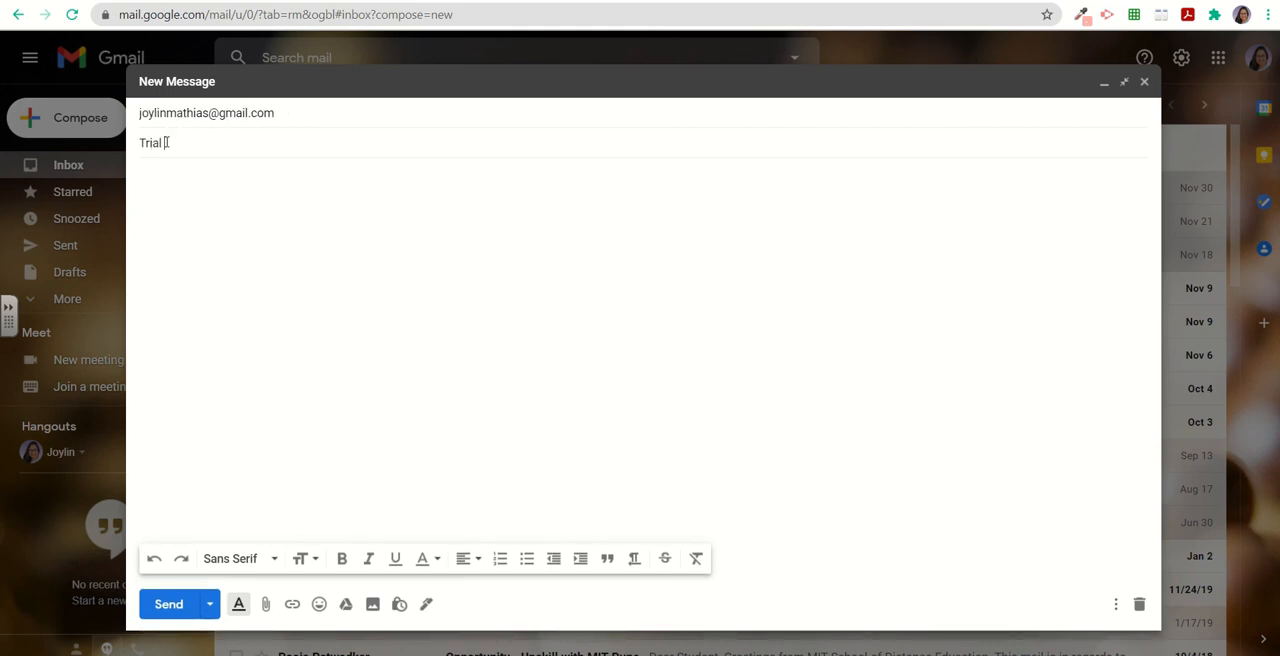
# Insert the Primary signature into the test email and send it.
pyautogui.click(425, 608)
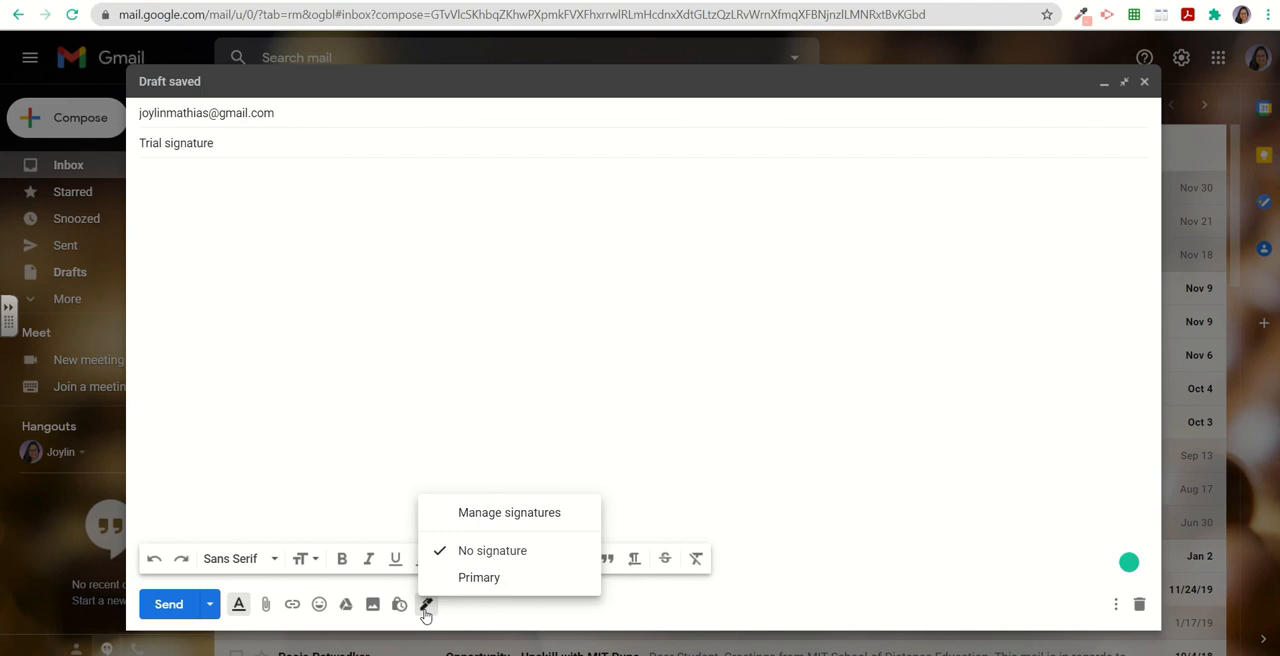
pyautogui.click(478, 578)
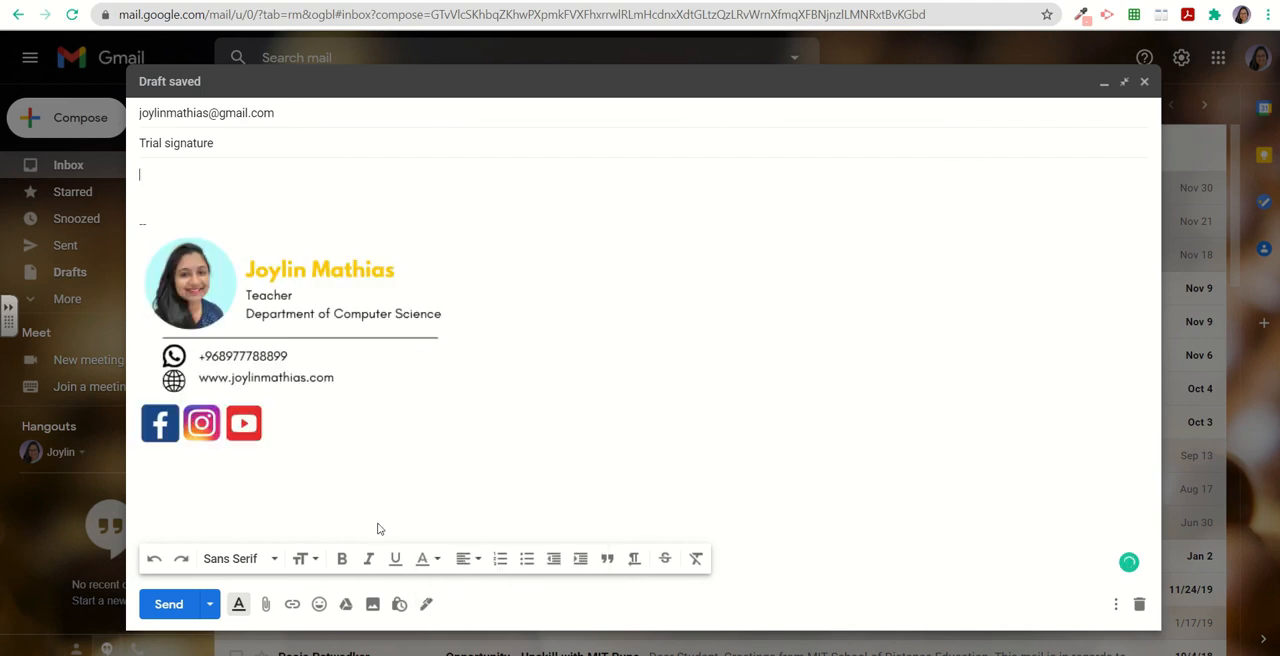
pyautogui.click(170, 604)
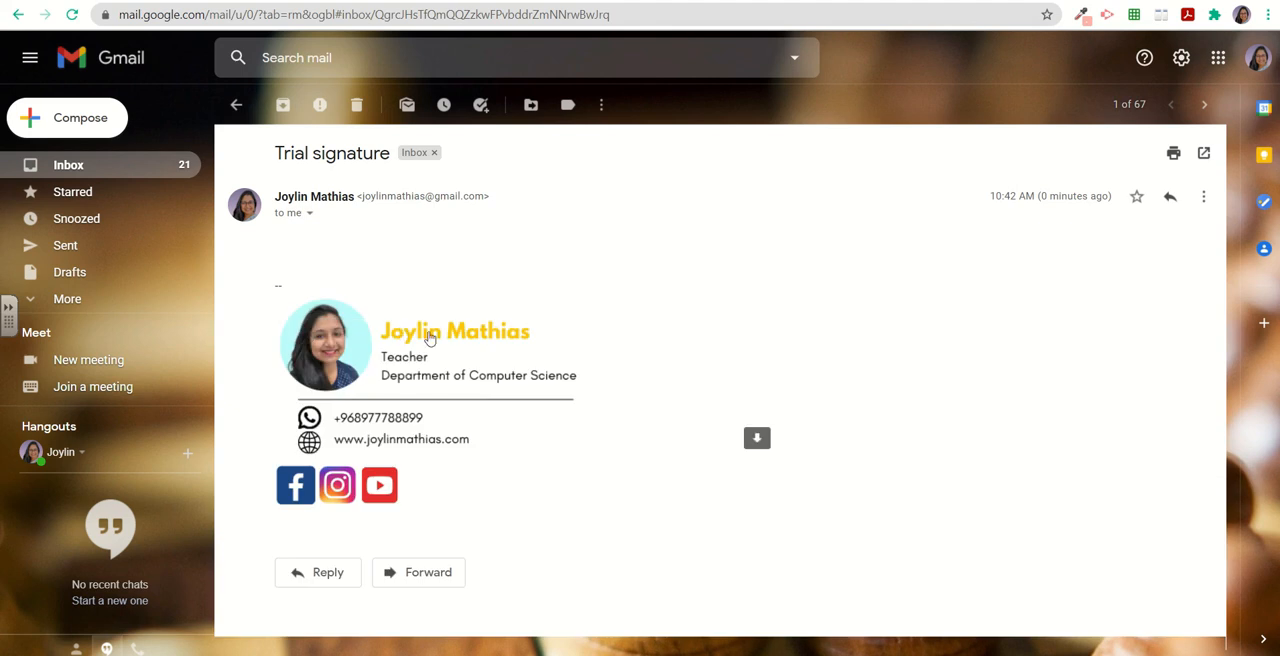
# Check the received email's signature by opening its image and following the Instagram icon link.
pyautogui.click(337, 357)
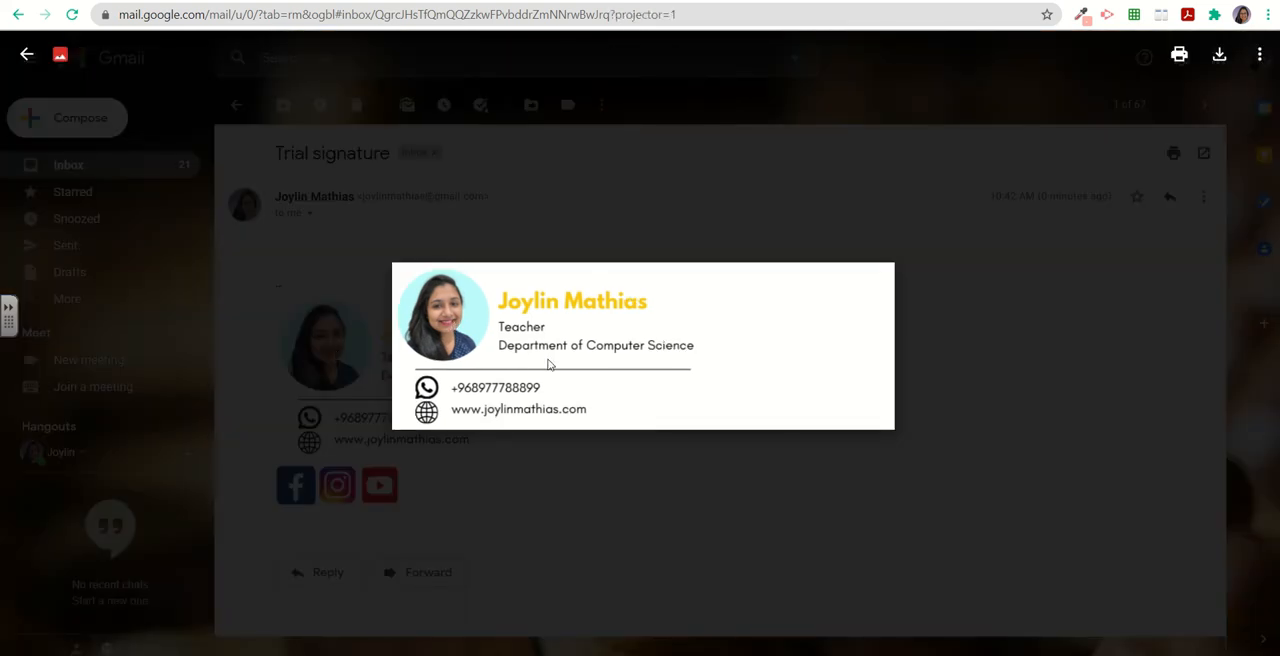
pyautogui.click(668, 220)
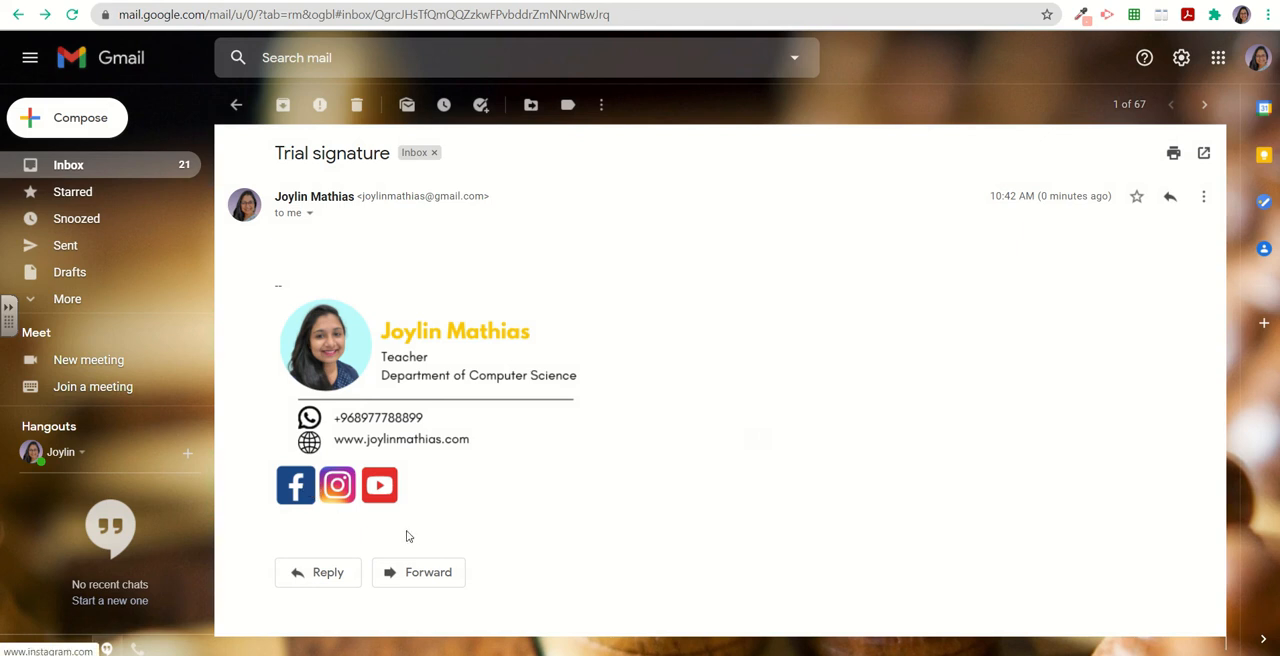
pyautogui.click(335, 497)
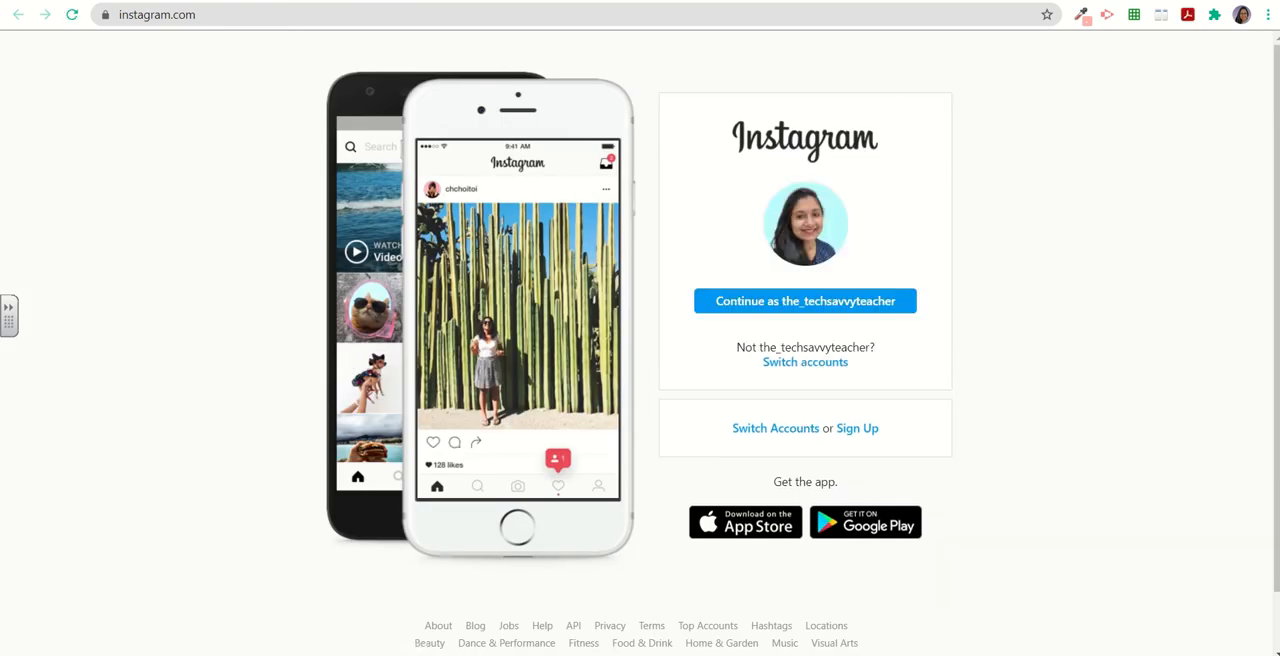
pyautogui.click(590, 1)
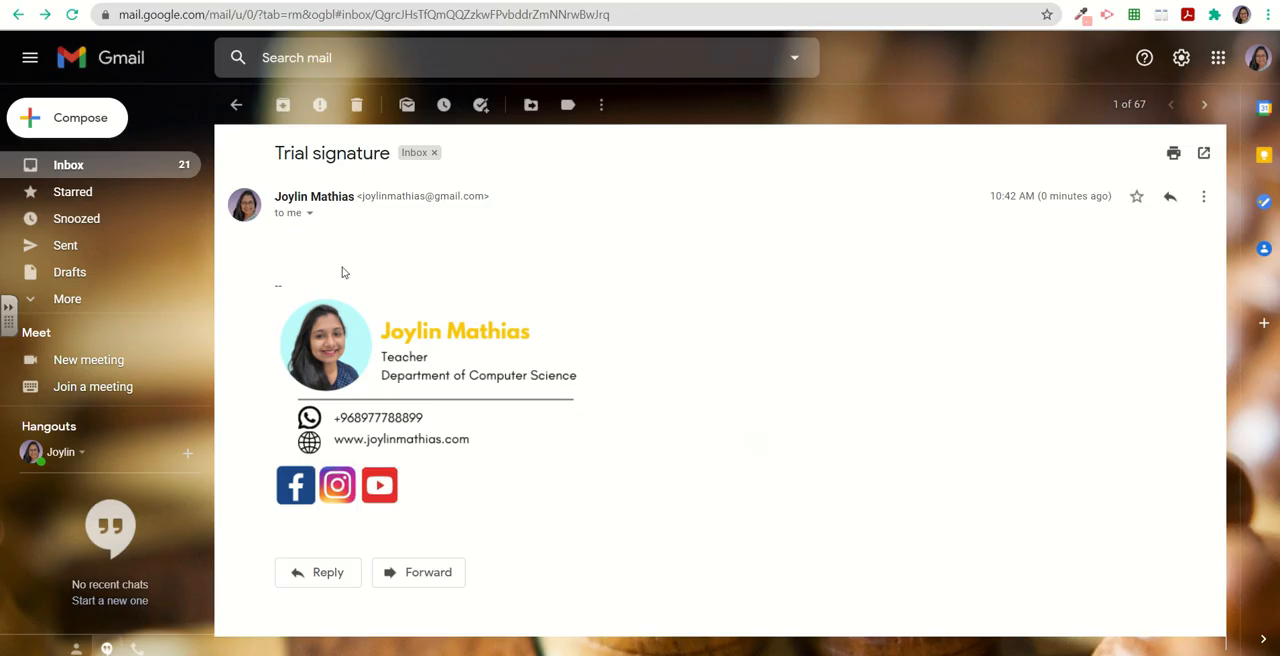